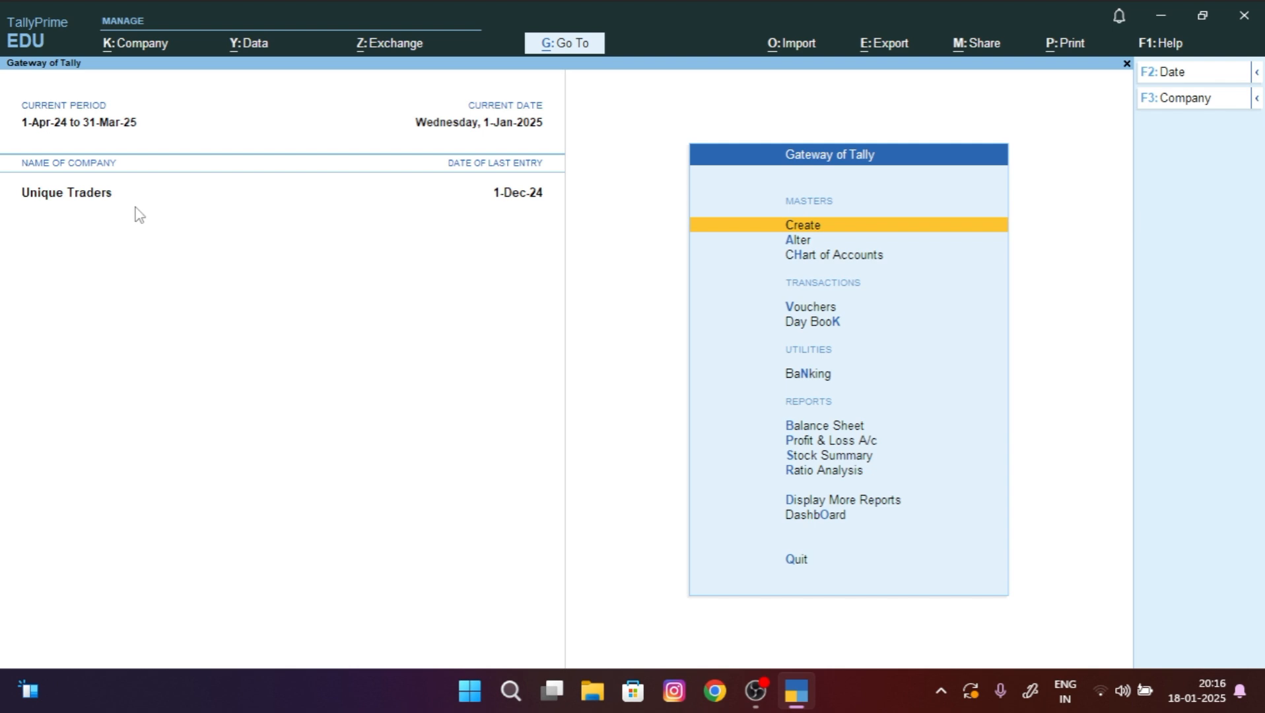
Step: Go to voucher entry and switch to a blank Purchase voucher No. 4 dated 1-Jan-25
key("Down")
key("Down")
key("Down")
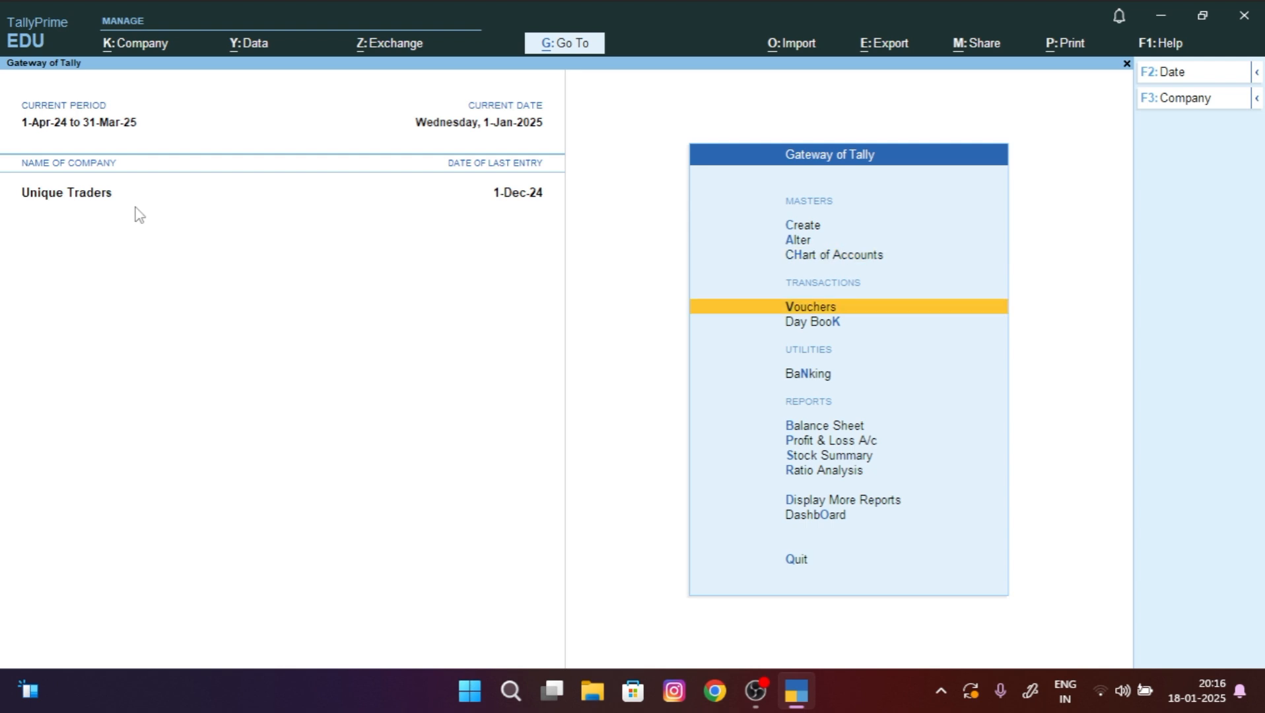
key("Return")
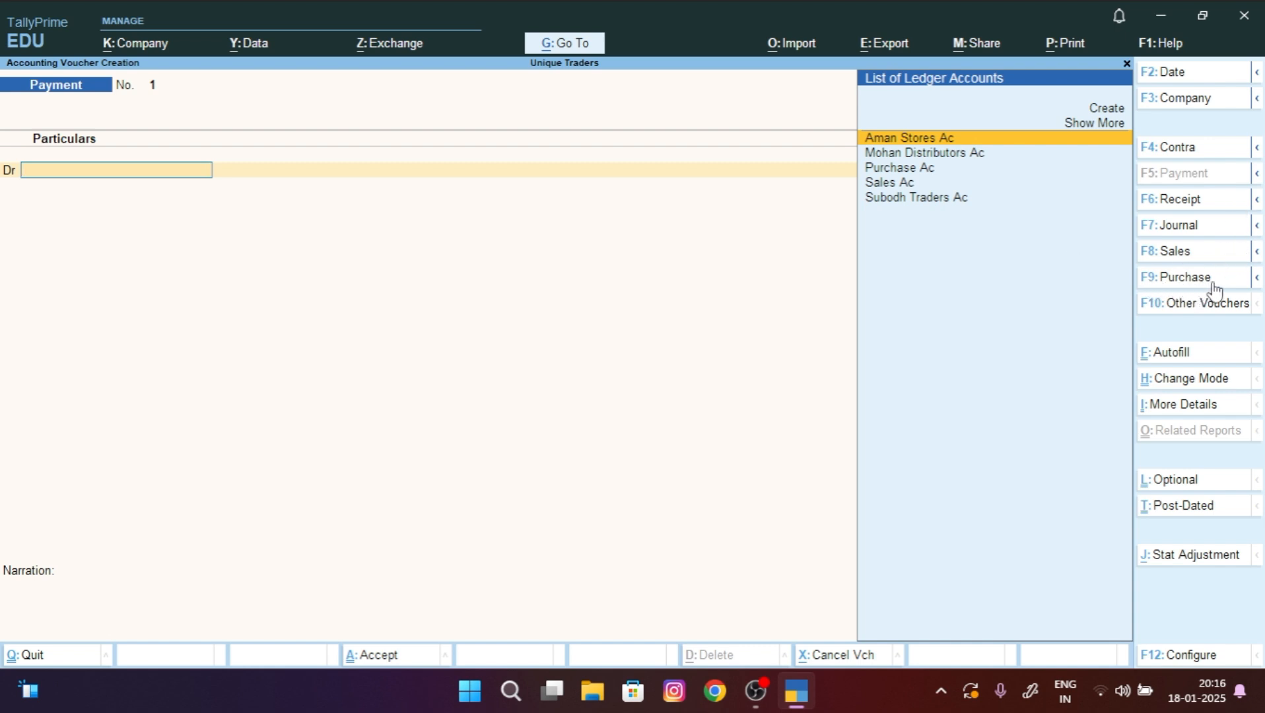
left_click(1149, 283)
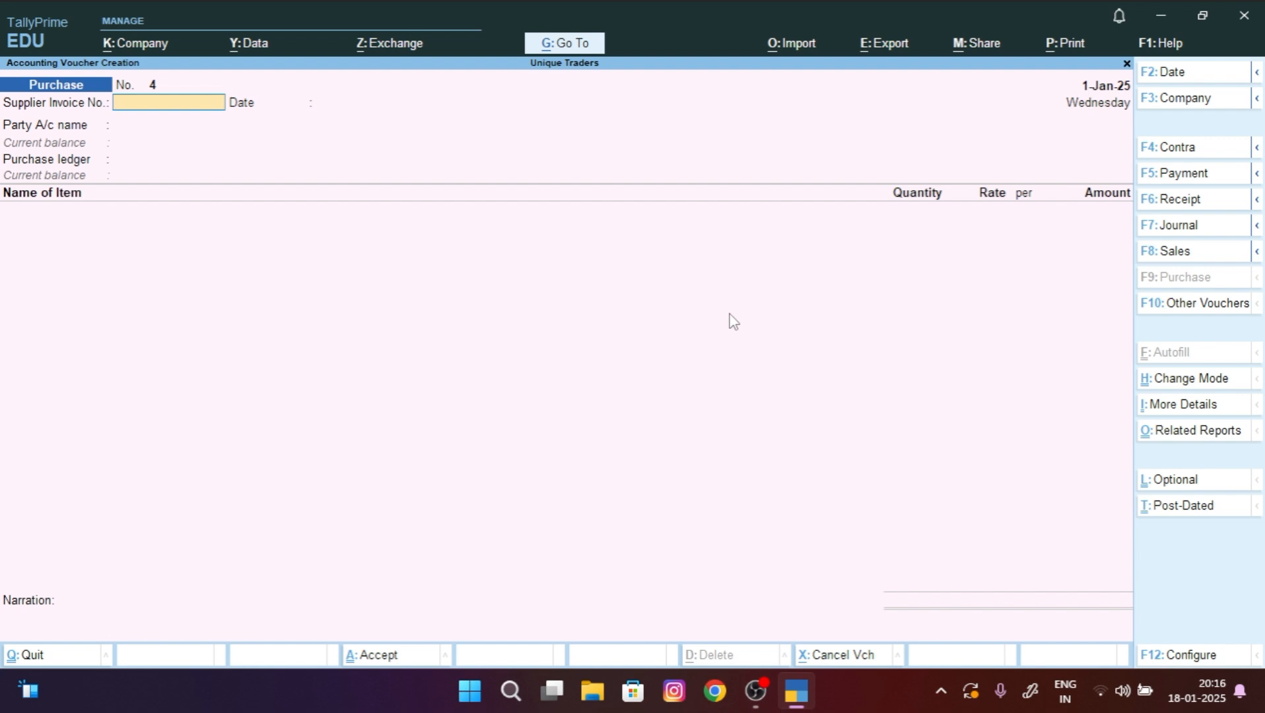
Step: Switch Purchase voucher 4 to As Voucher mode with Ctrl+H
key("ctrl")
key("ctrl+h")
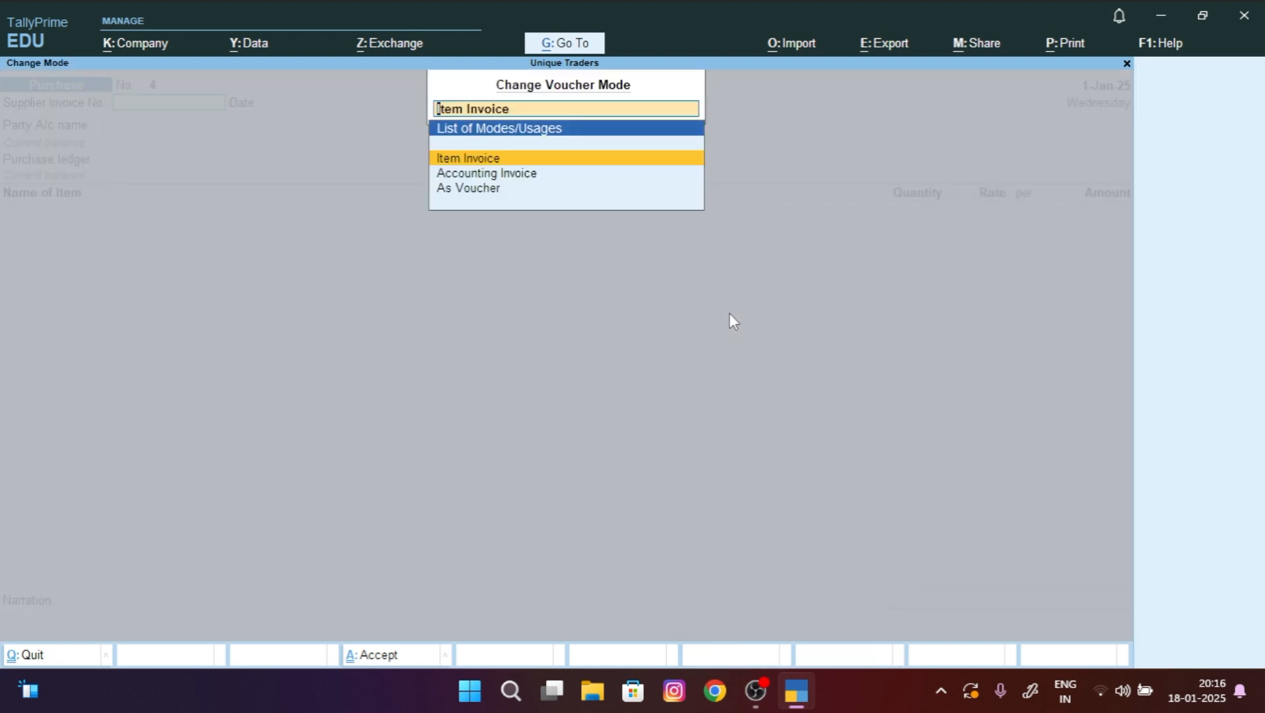
key("Down")
key("Down")
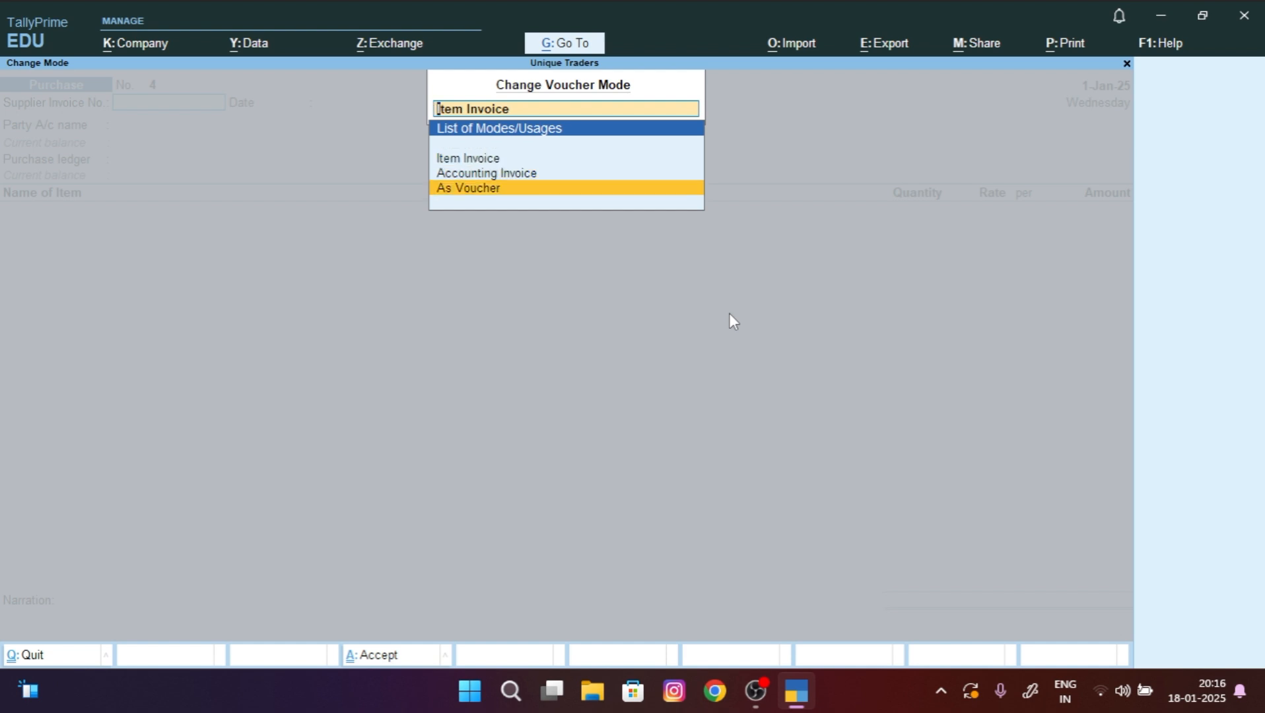
key("Return")
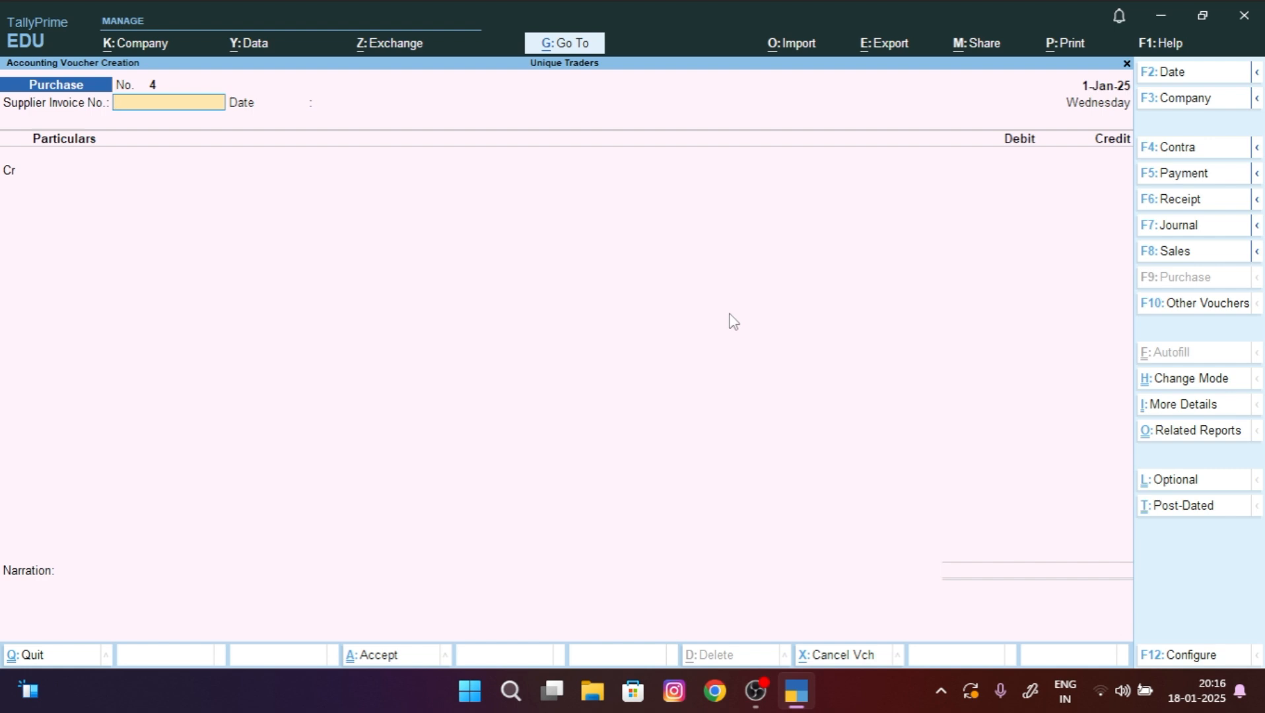
Step: Enter supplier invoice number 45 and accept the date 1-Jan-25
type("45")
key("Return")
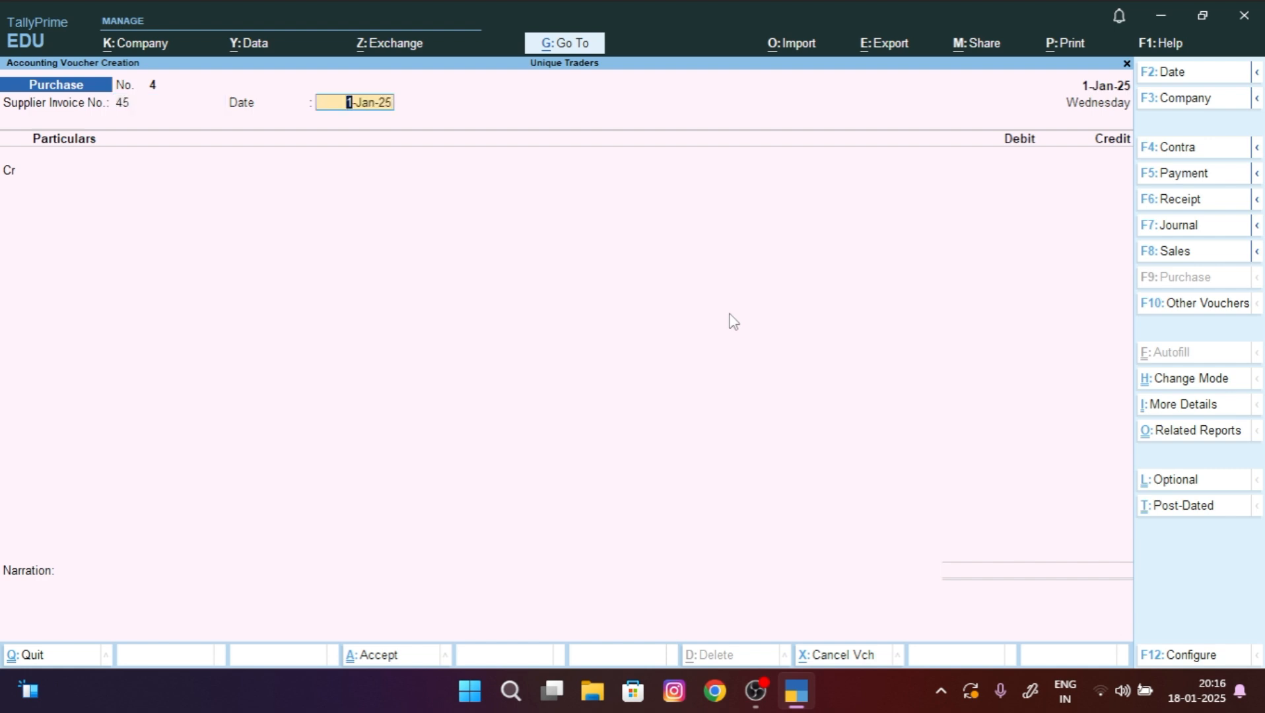
key("Return")
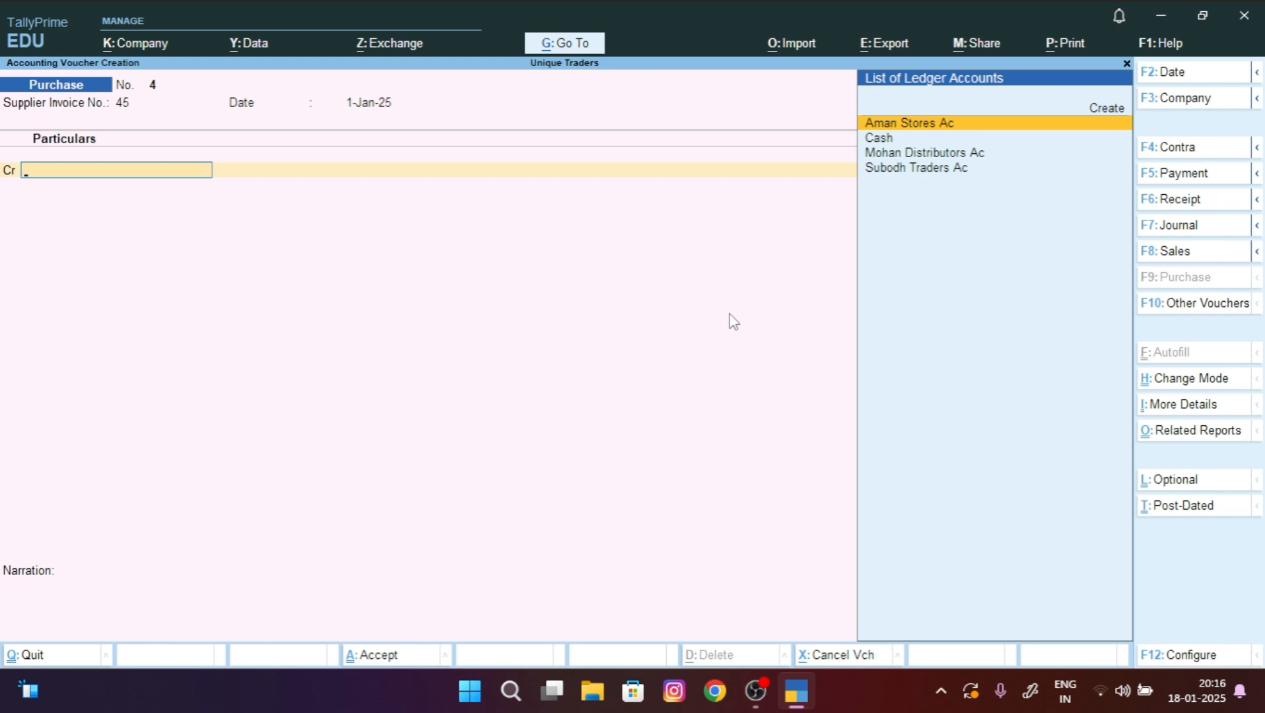
Step: Create ledger 'Hi tech computer' under Sundry Creditors as the credited party
key("Up")
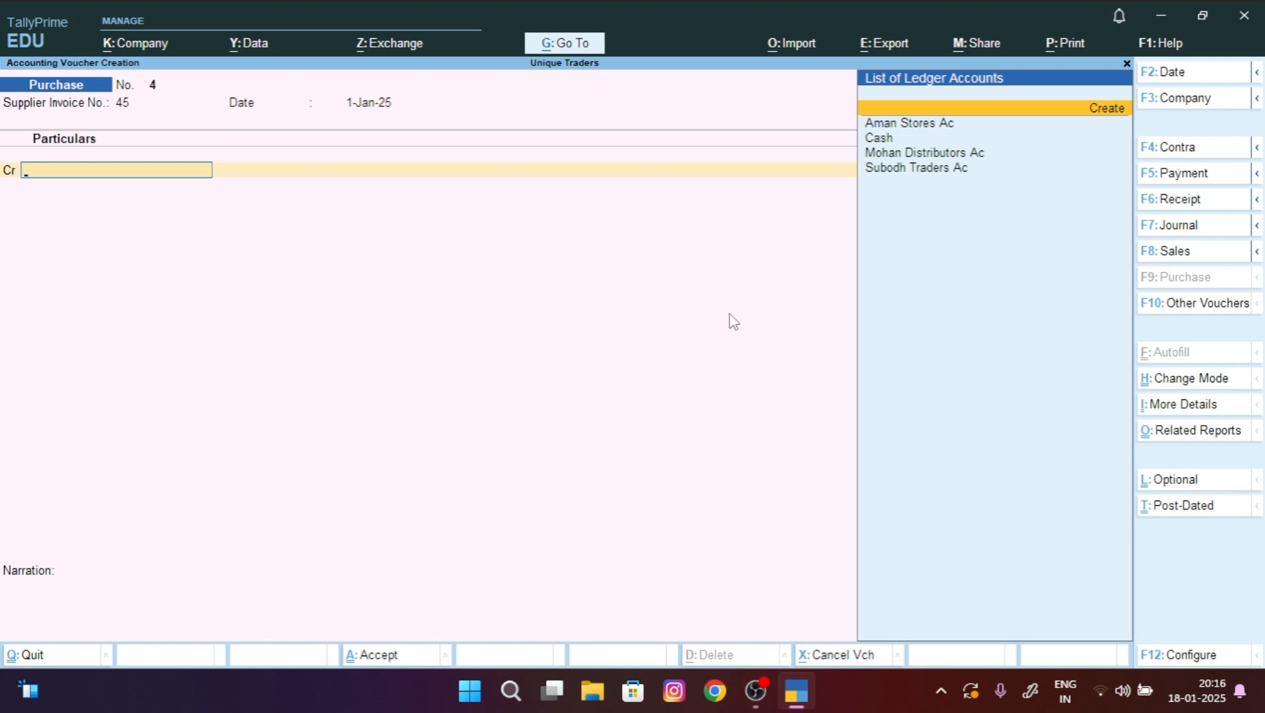
left_click(1106, 123)
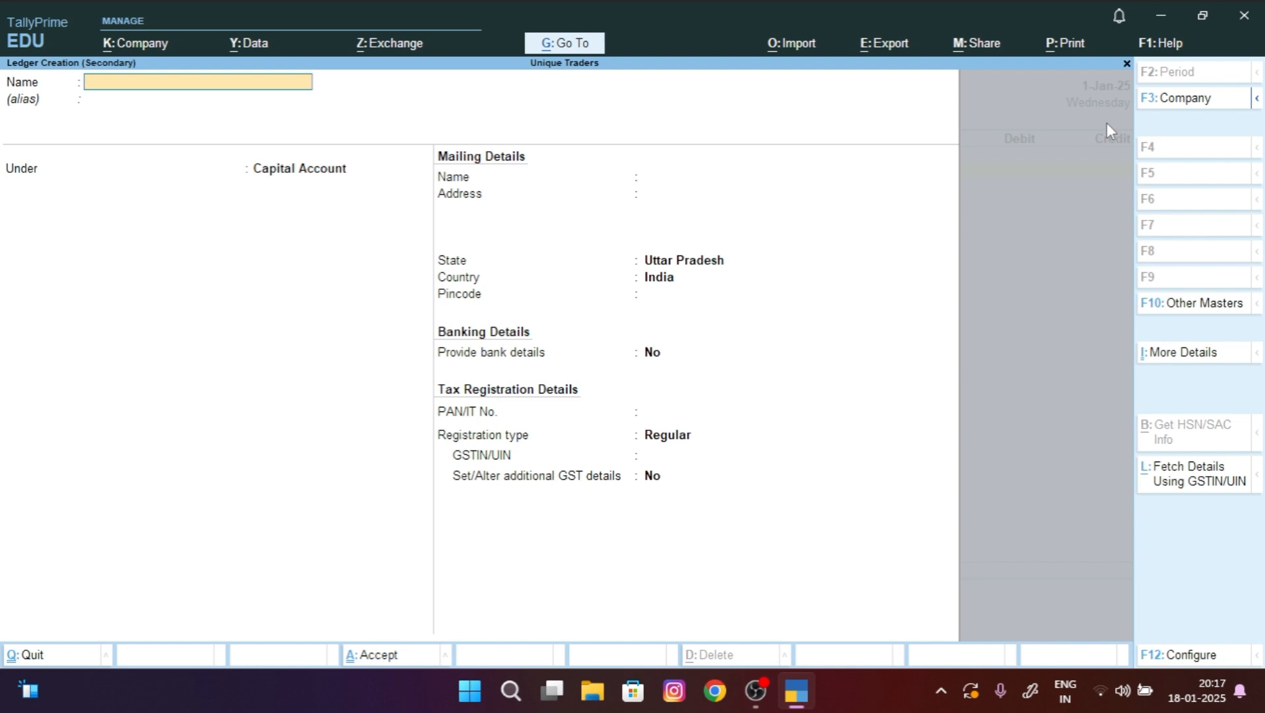
type("Hi tech computer")
key("Return")
key("Return")
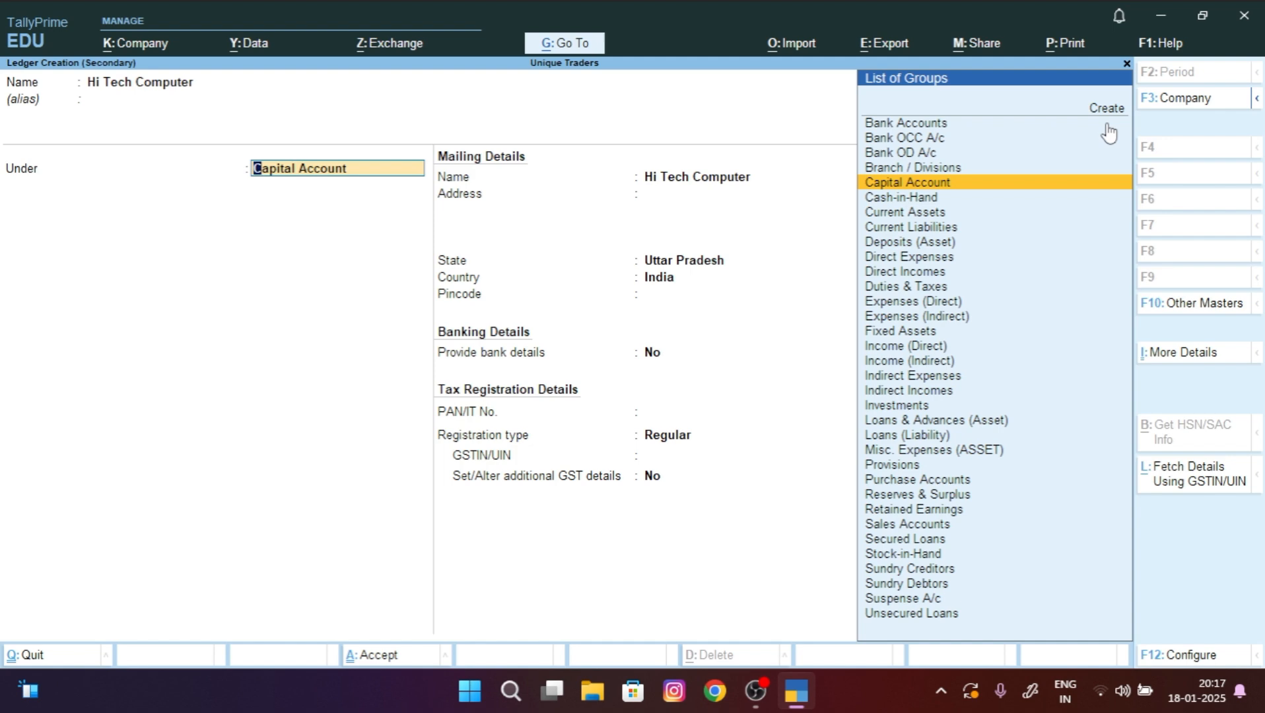
type("Sund")
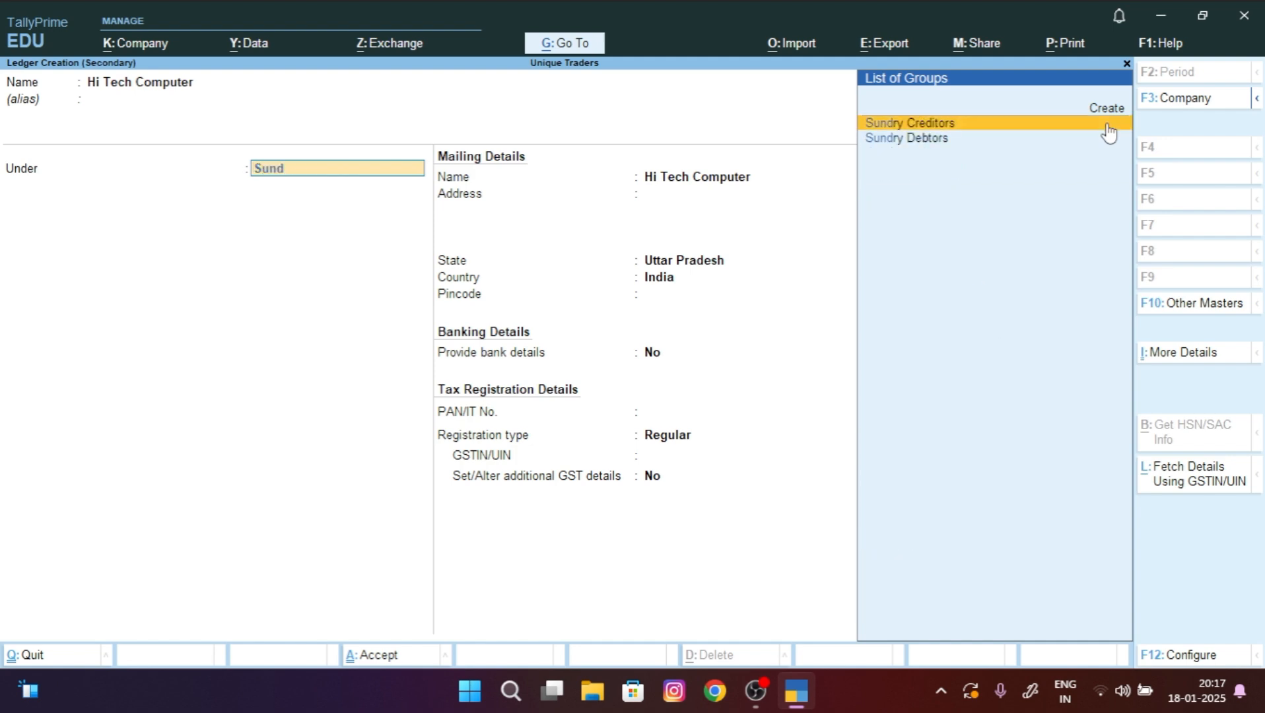
left_click(1106, 124)
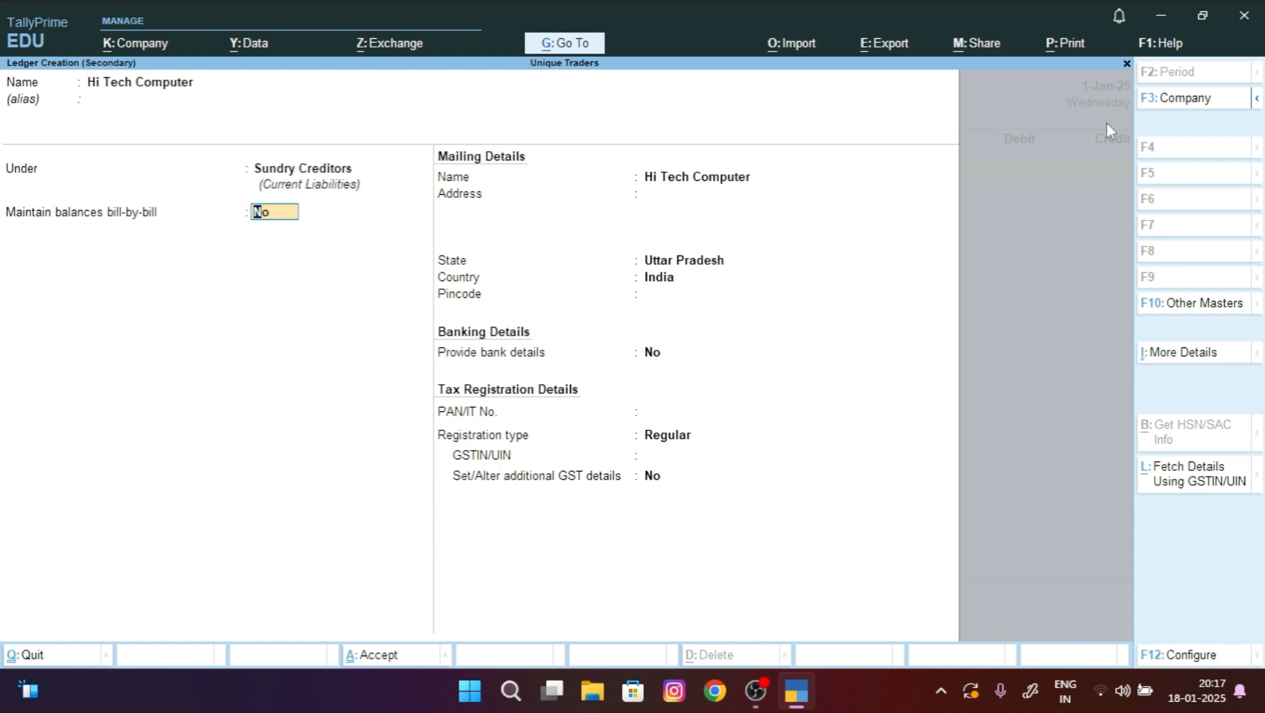
key("ctrl")
key("ctrl+a")
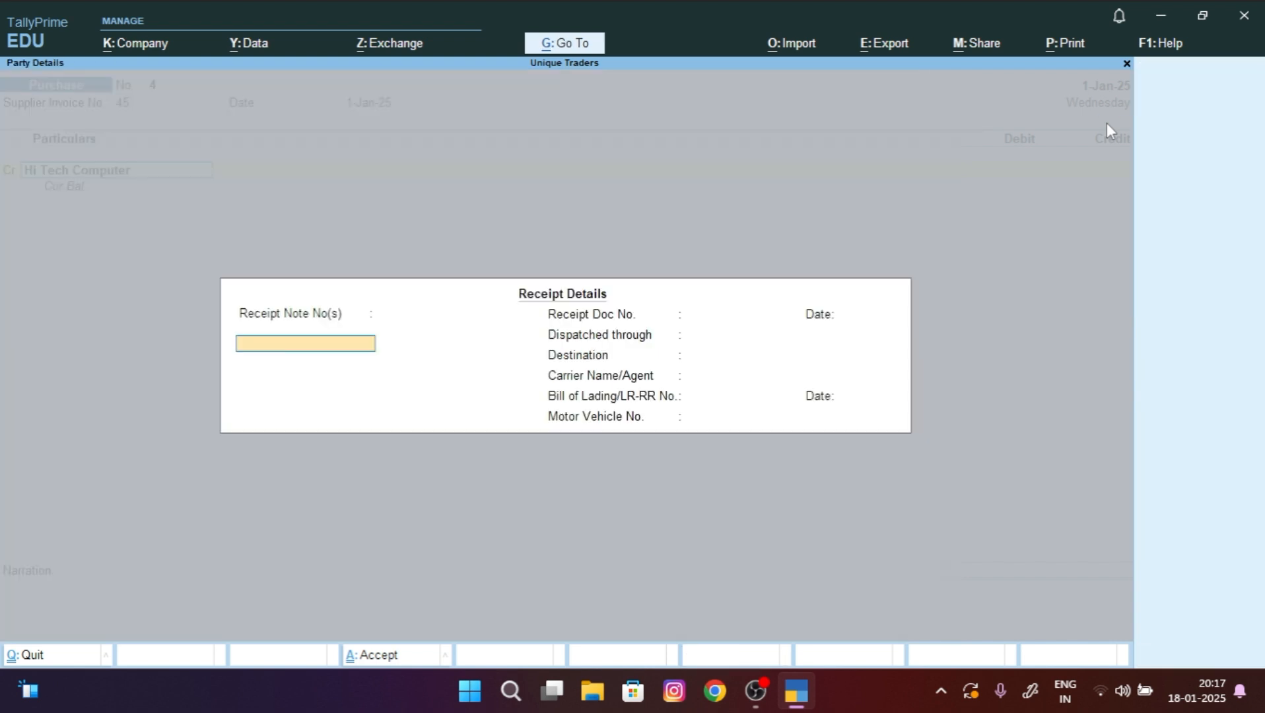
Step: Enter supplier address Lucknow and credit Hi Tech Computer with 5,000
key("ctrl+a")
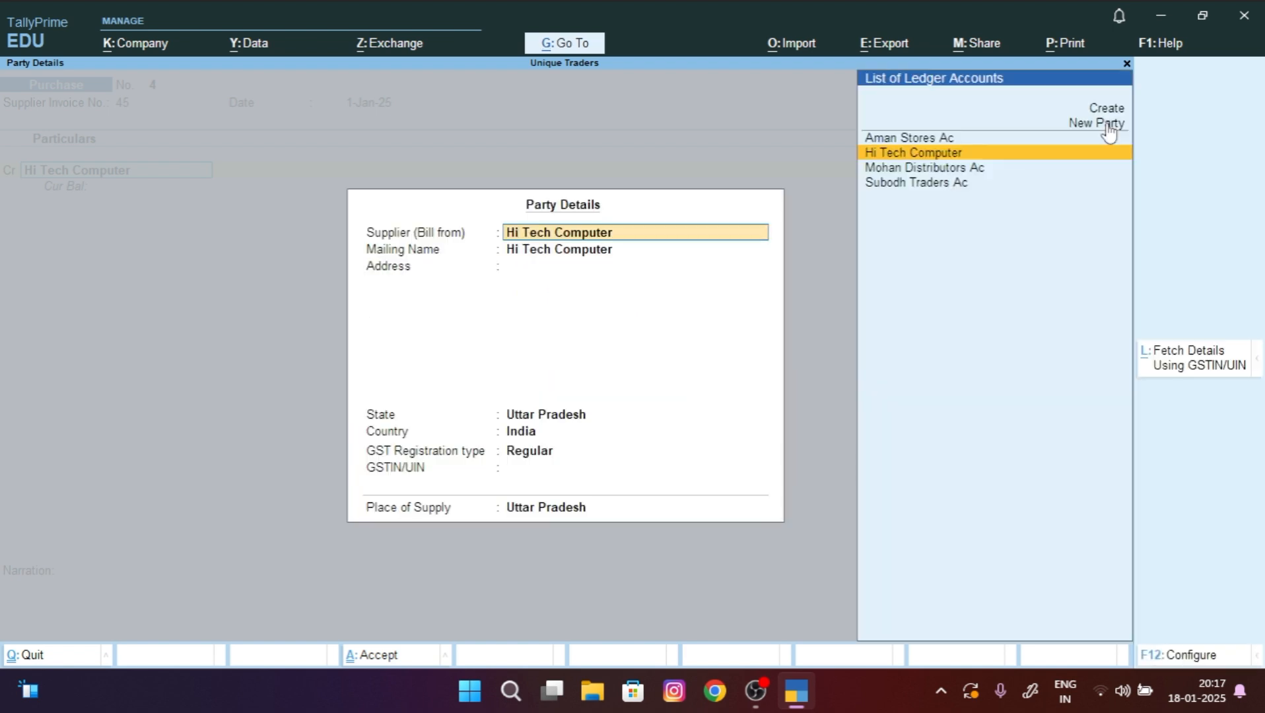
key("Return")
key("Return")
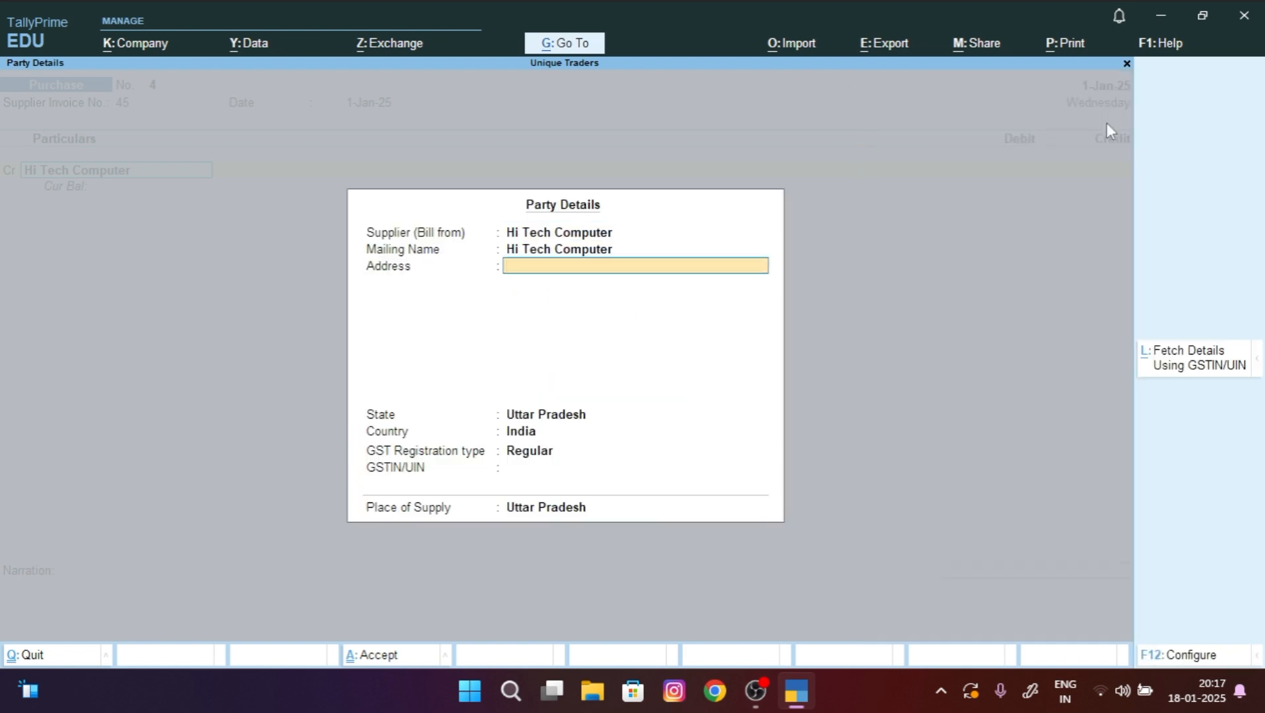
type("Lucknow")
key("ctrl+a")
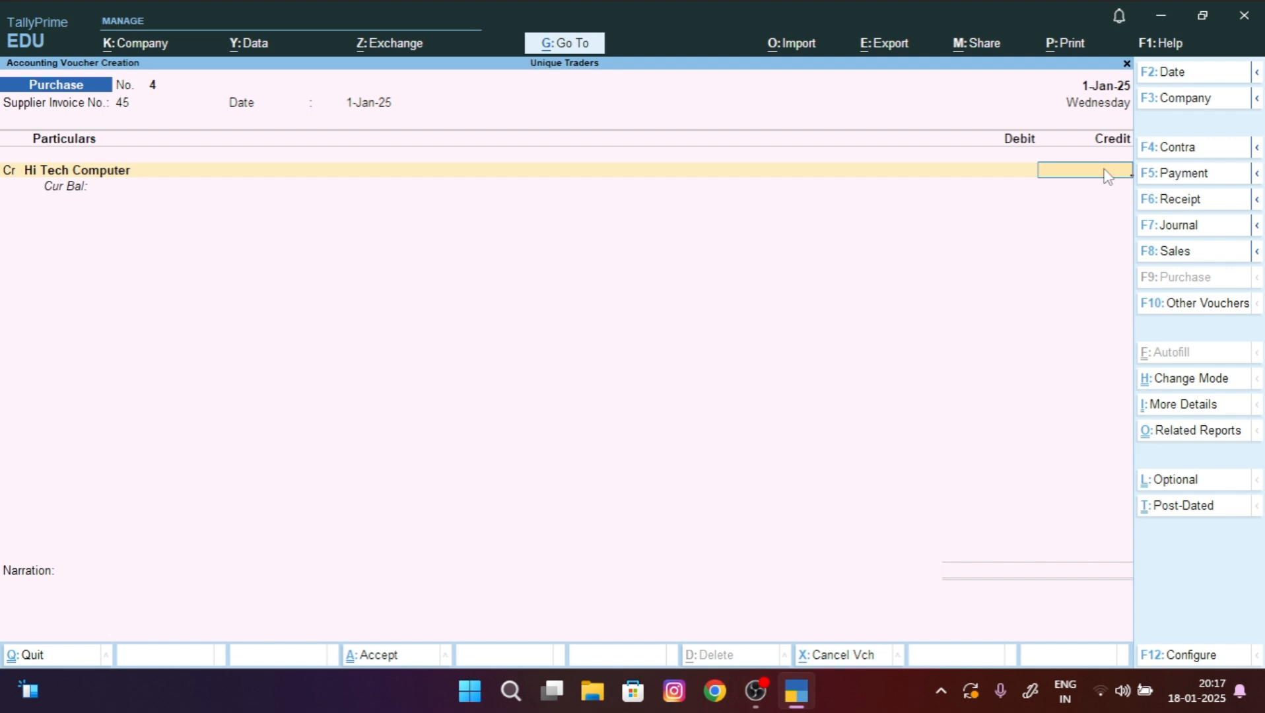
type("5000")
key("Return")
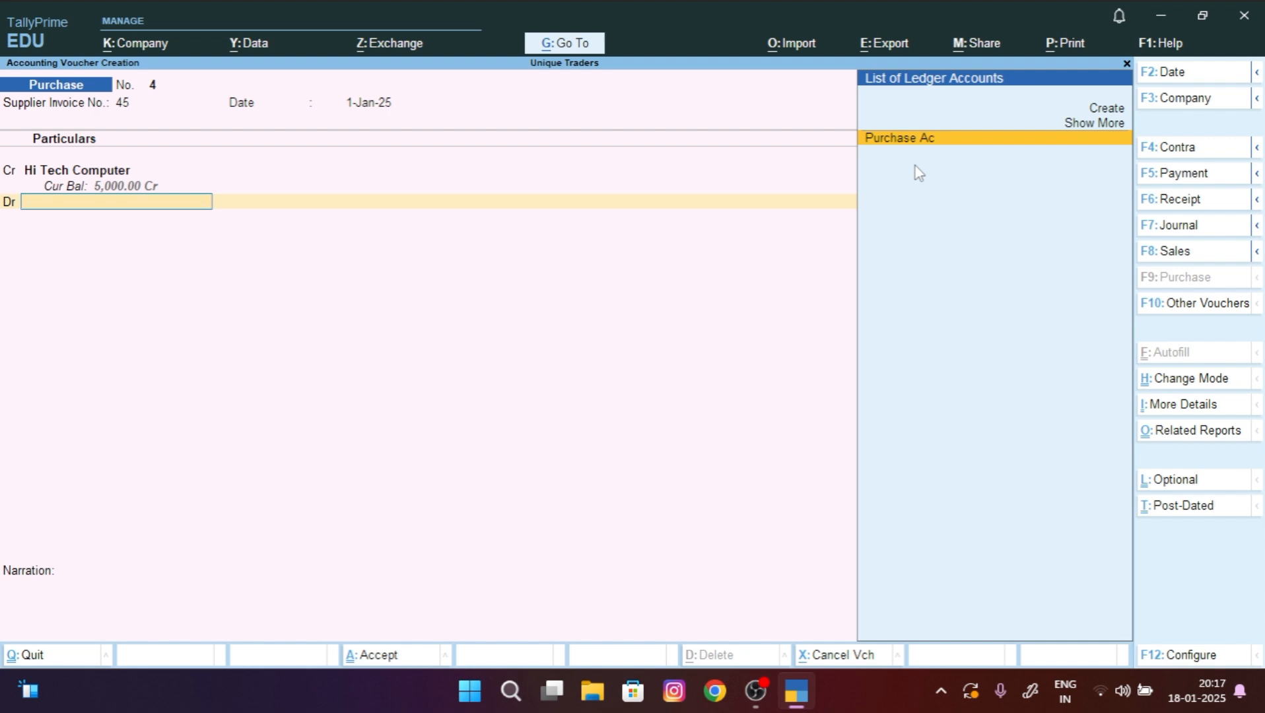
Step: Debit Purchase Ac 5,000, narrate 'being goods purchased from hi tech computer', and save voucher 4
key("Return")
key("Return")
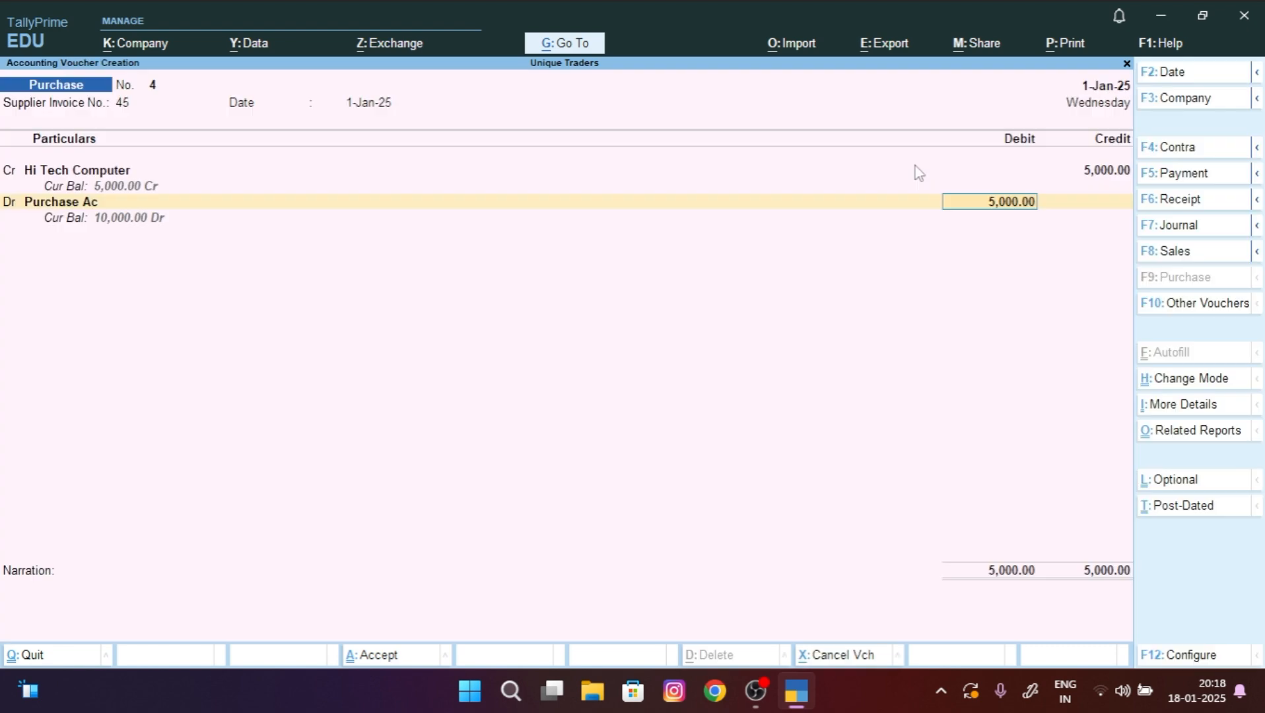
key("Return")
type("b")
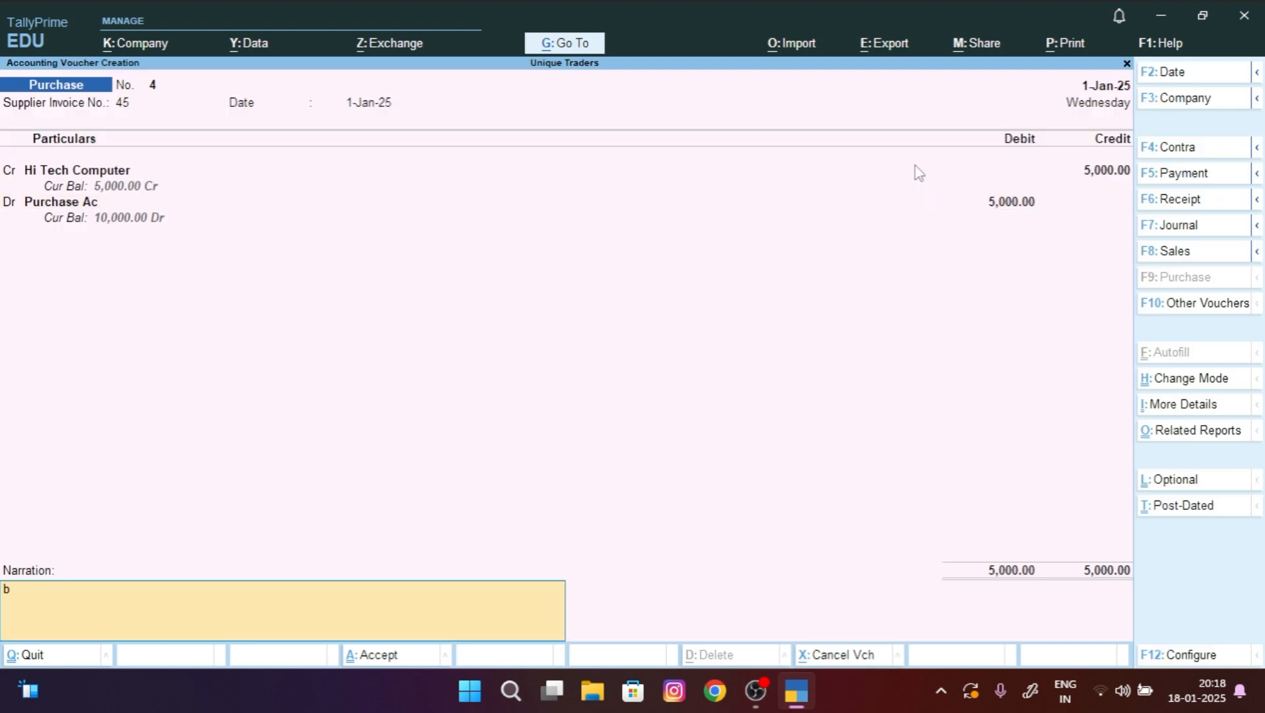
type("eing goods purchase")
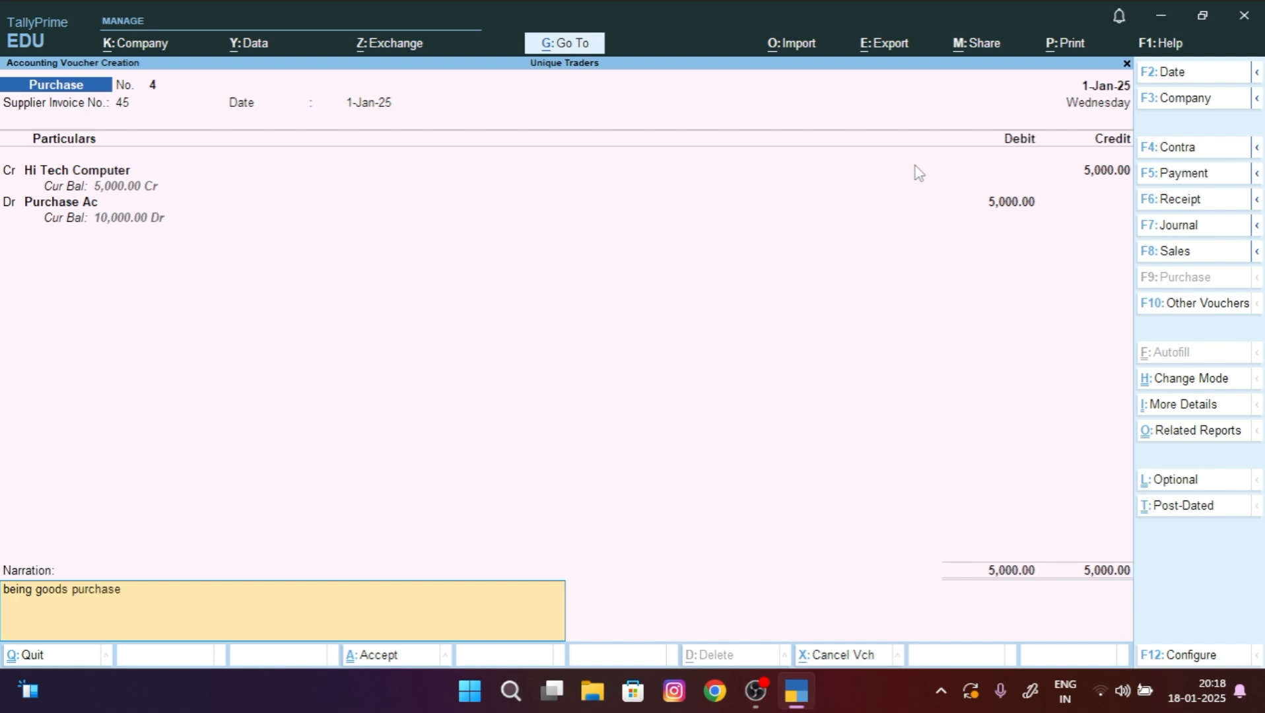
type("d from hi tech computer")
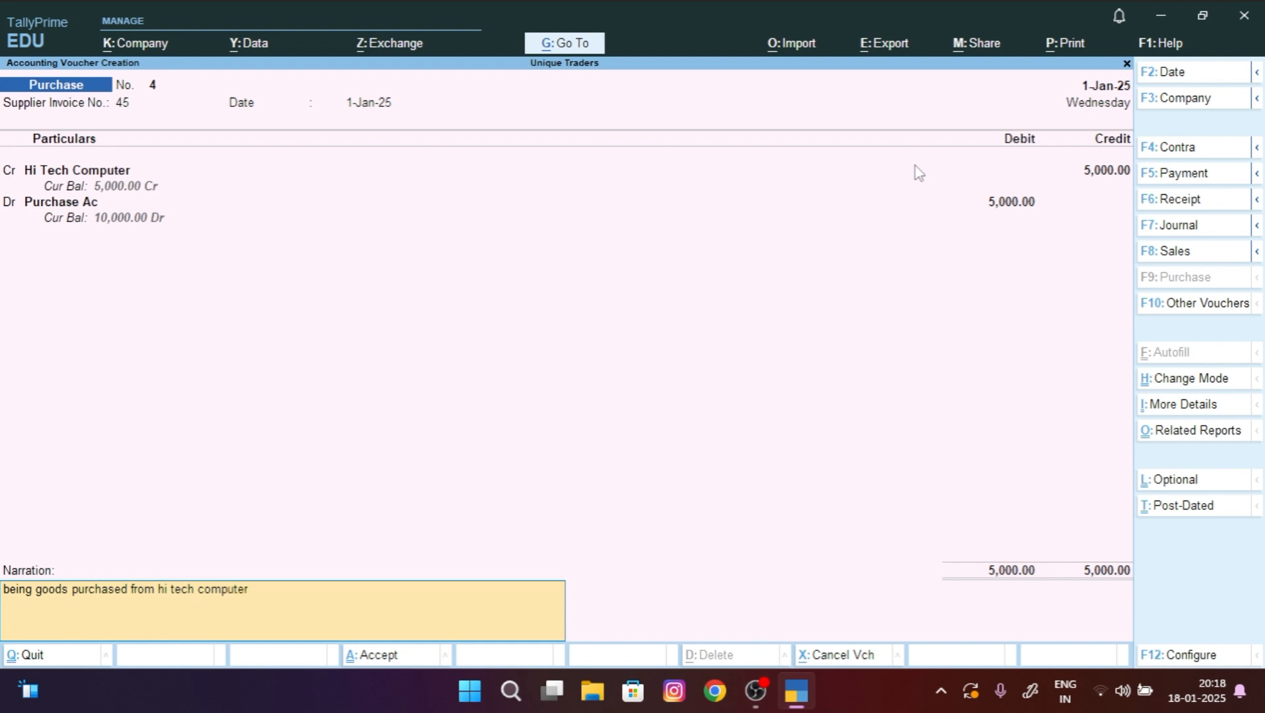
key("ctrl")
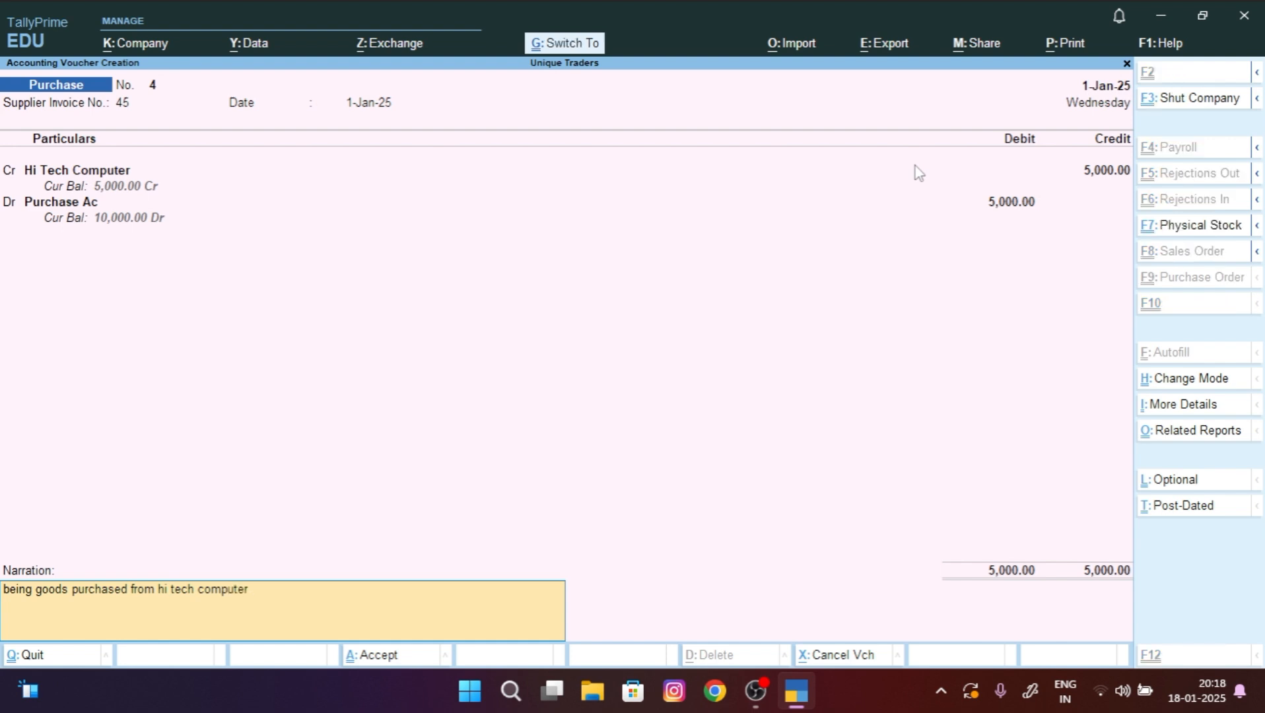
key("ctrl+a")
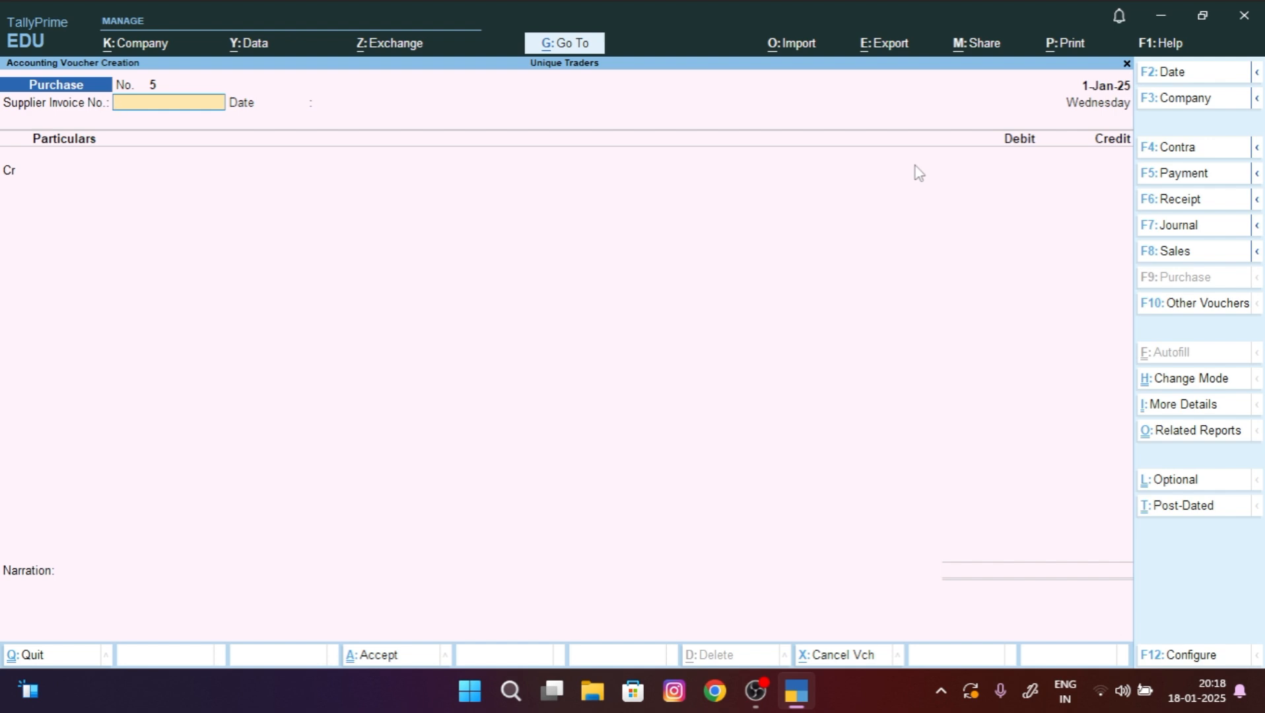
Step: Start Payment voucher No. 1 debiting Hi Tech Computer 5,000
key("F5")
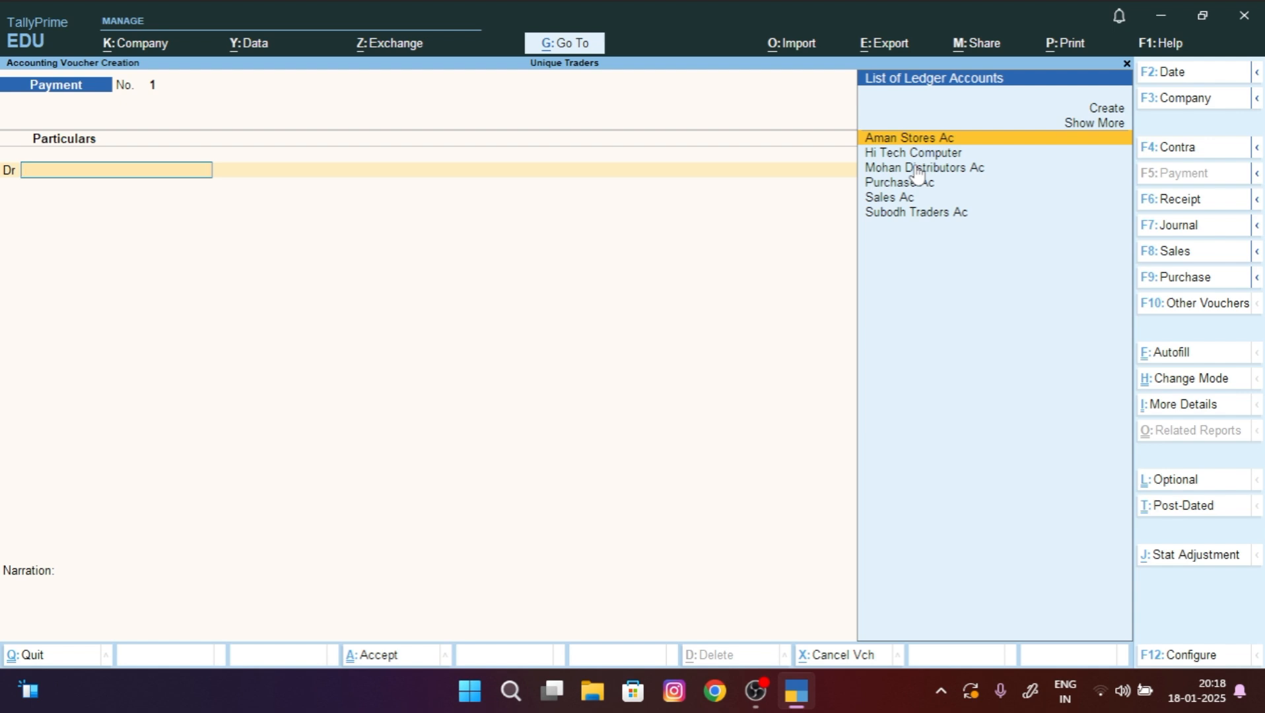
key("Down")
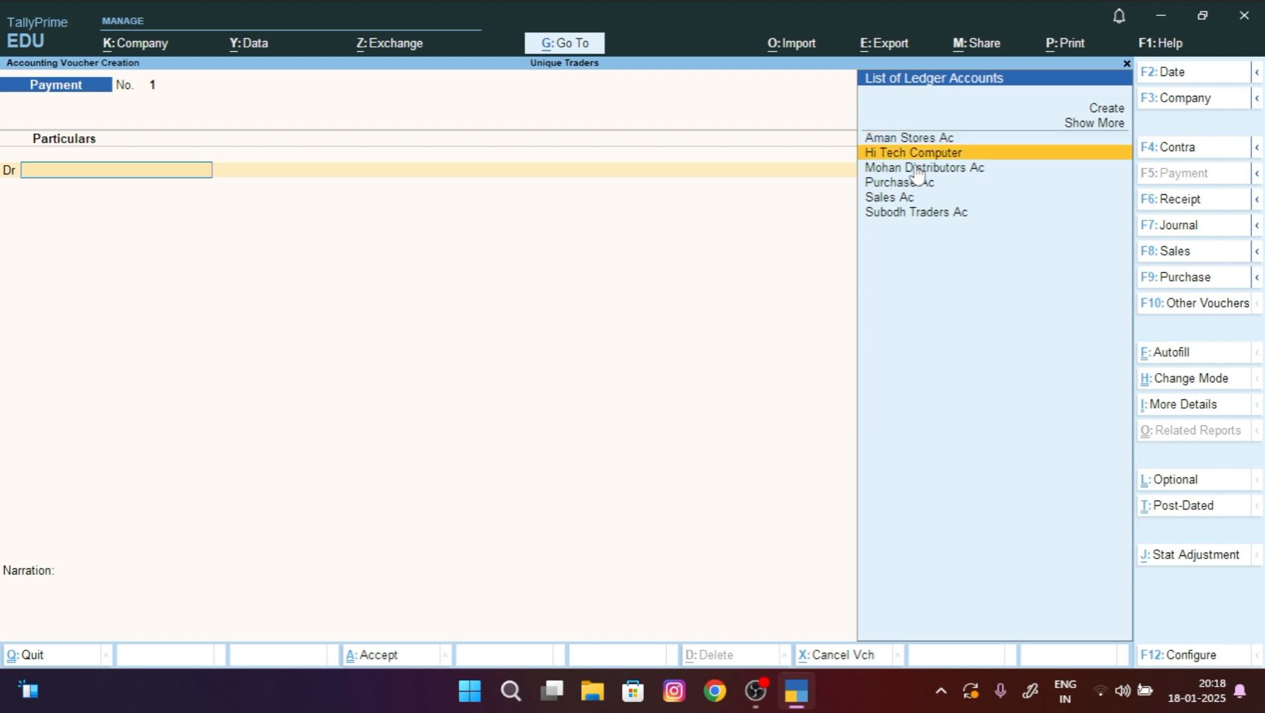
left_click(1002, 153)
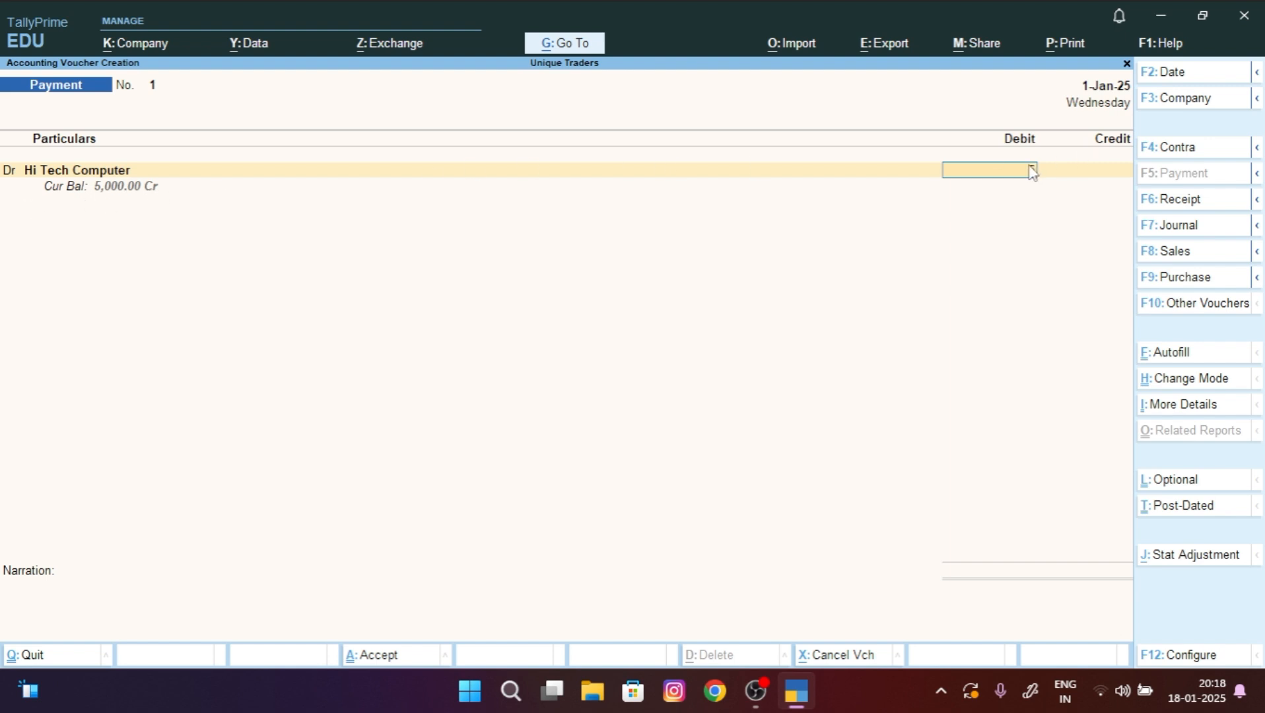
type("5000")
key("Return")
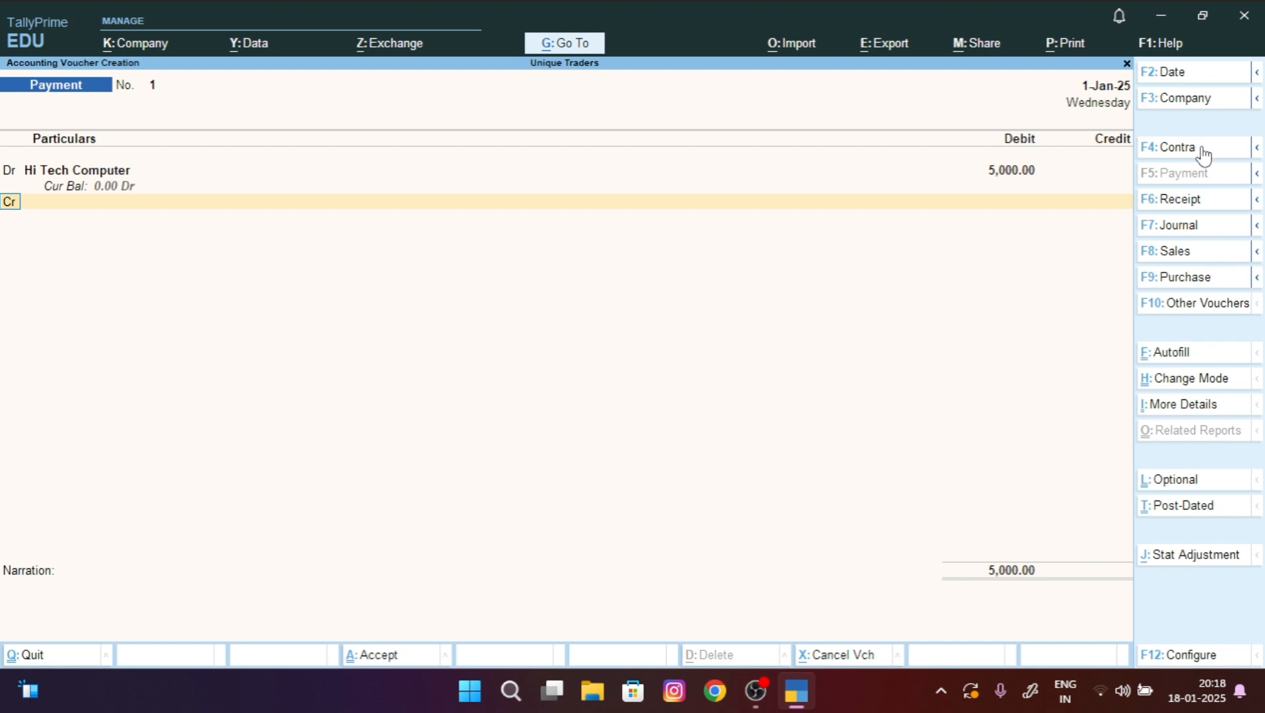
Step: Credit the Cash ledger with the matching 5,000
key("Return")
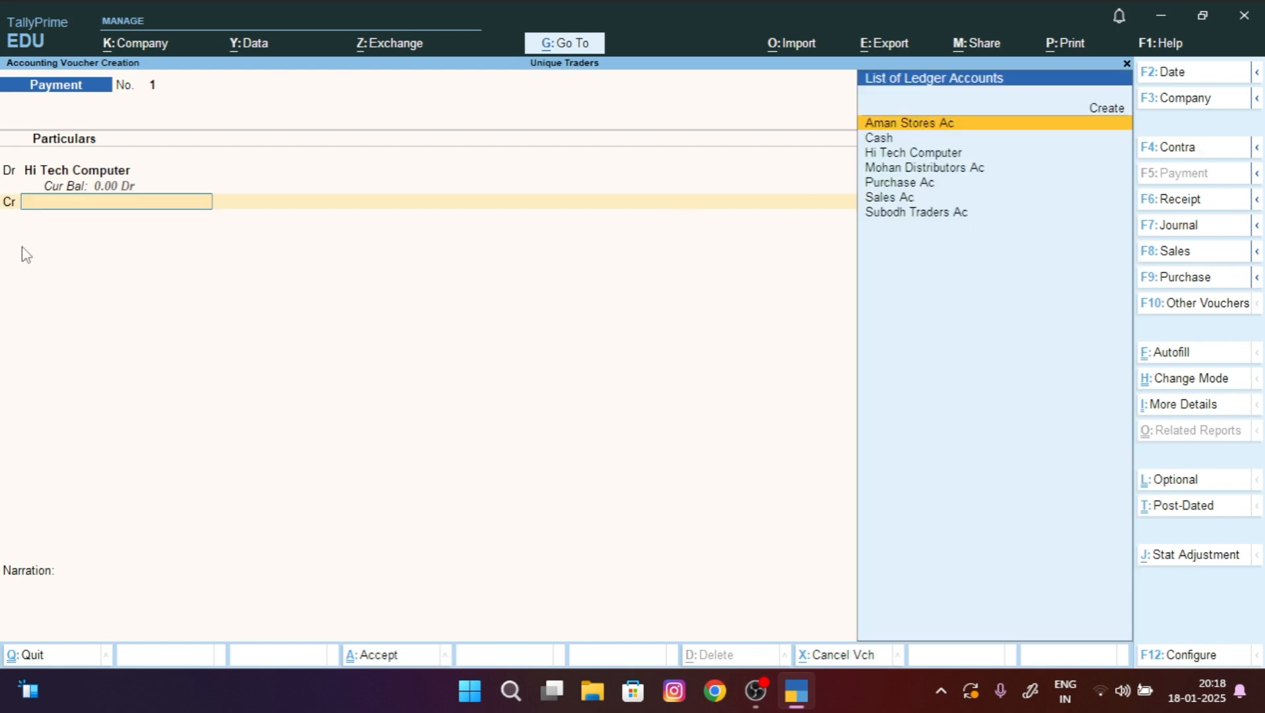
key("Down")
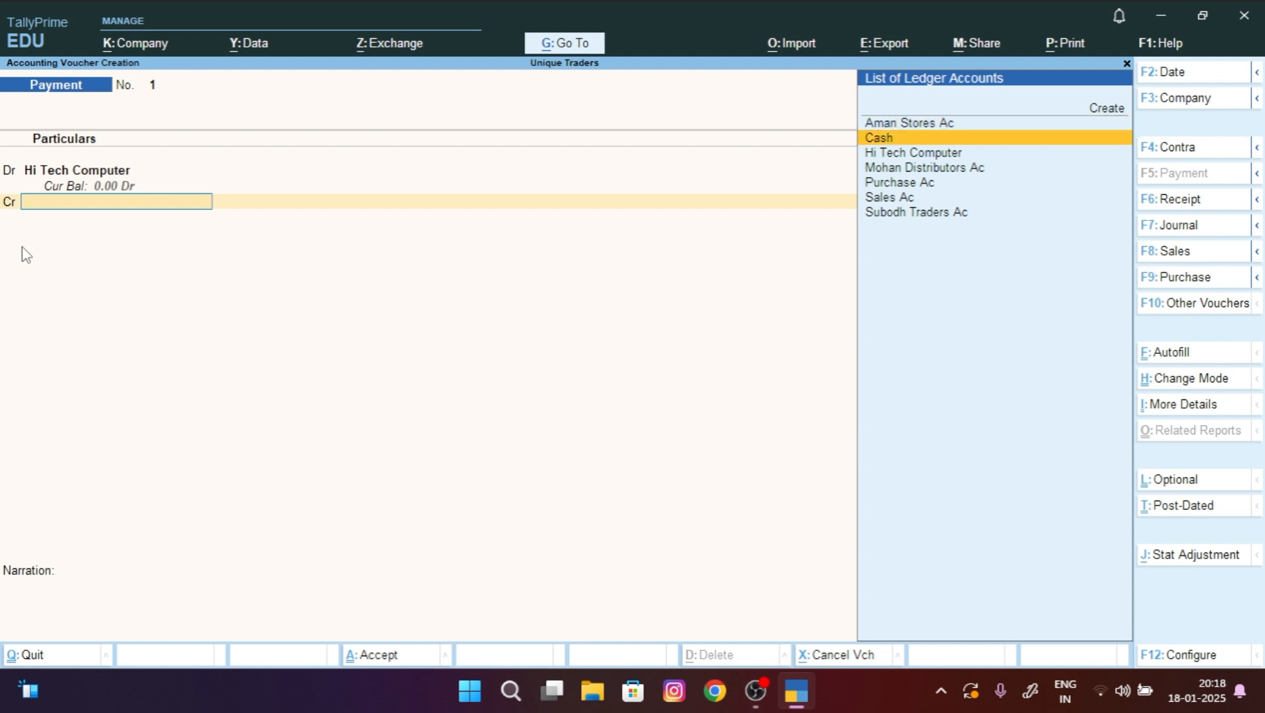
key("Return")
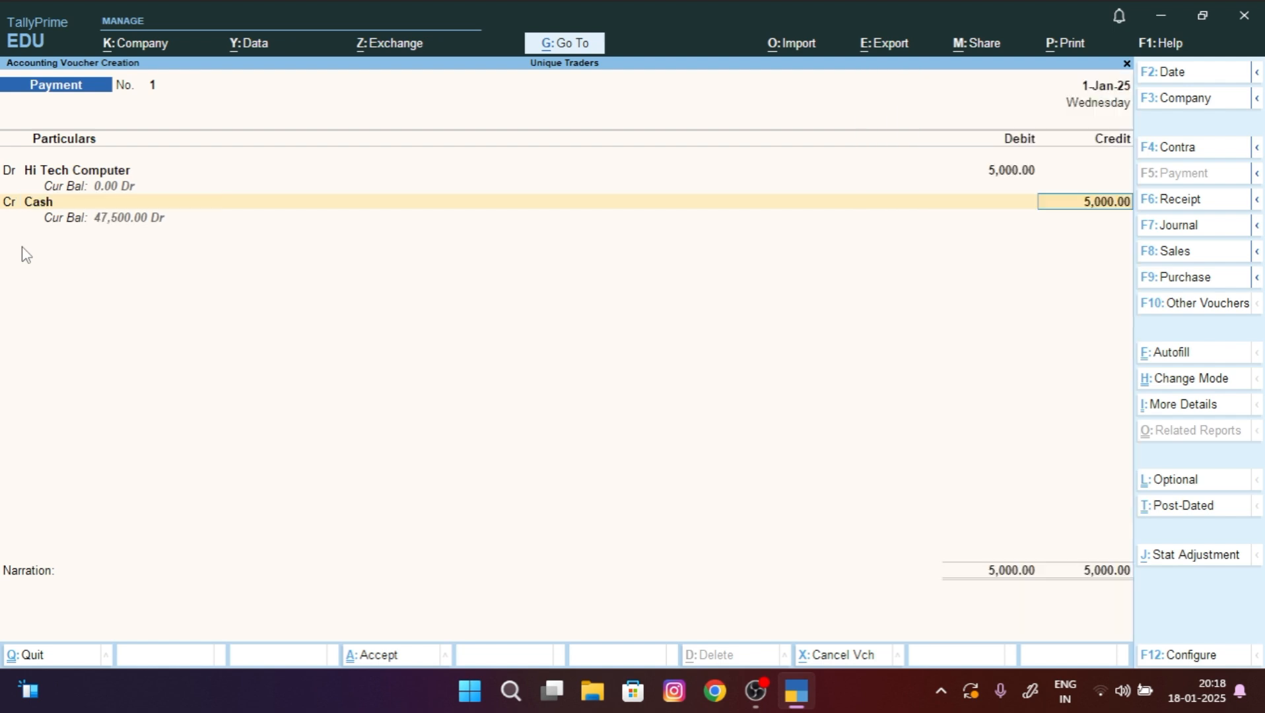
key("Return")
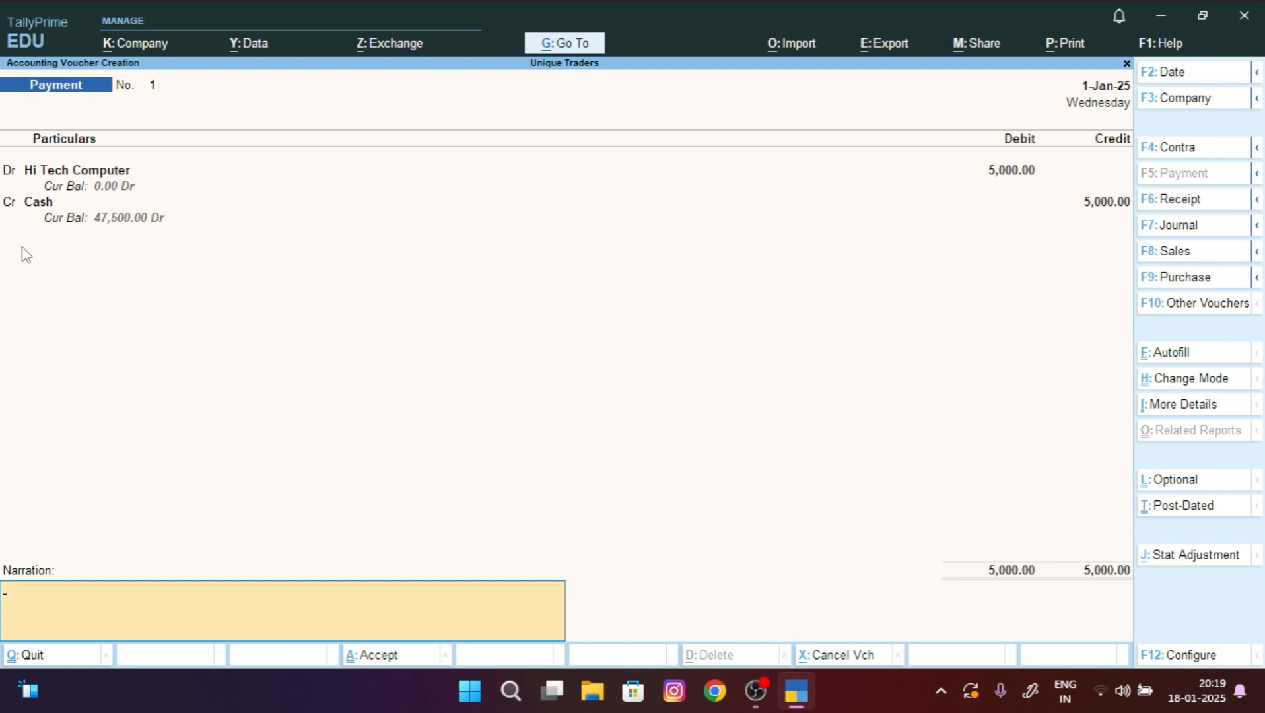
Step: Narrate 'being cash paid to hi tech computer', save the payment, and start Purchase voucher 5
type("being cash paid to ho")
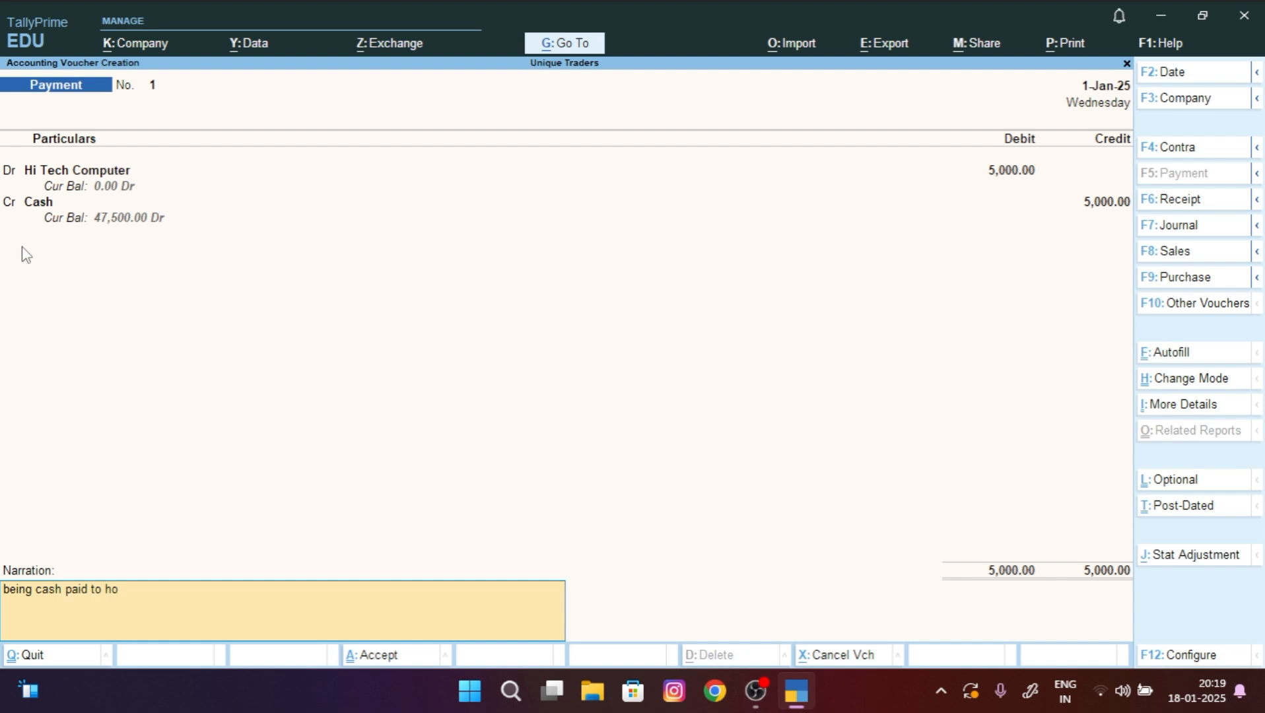
key("BackSpace")
type("i tech computer")
key("ctrl")
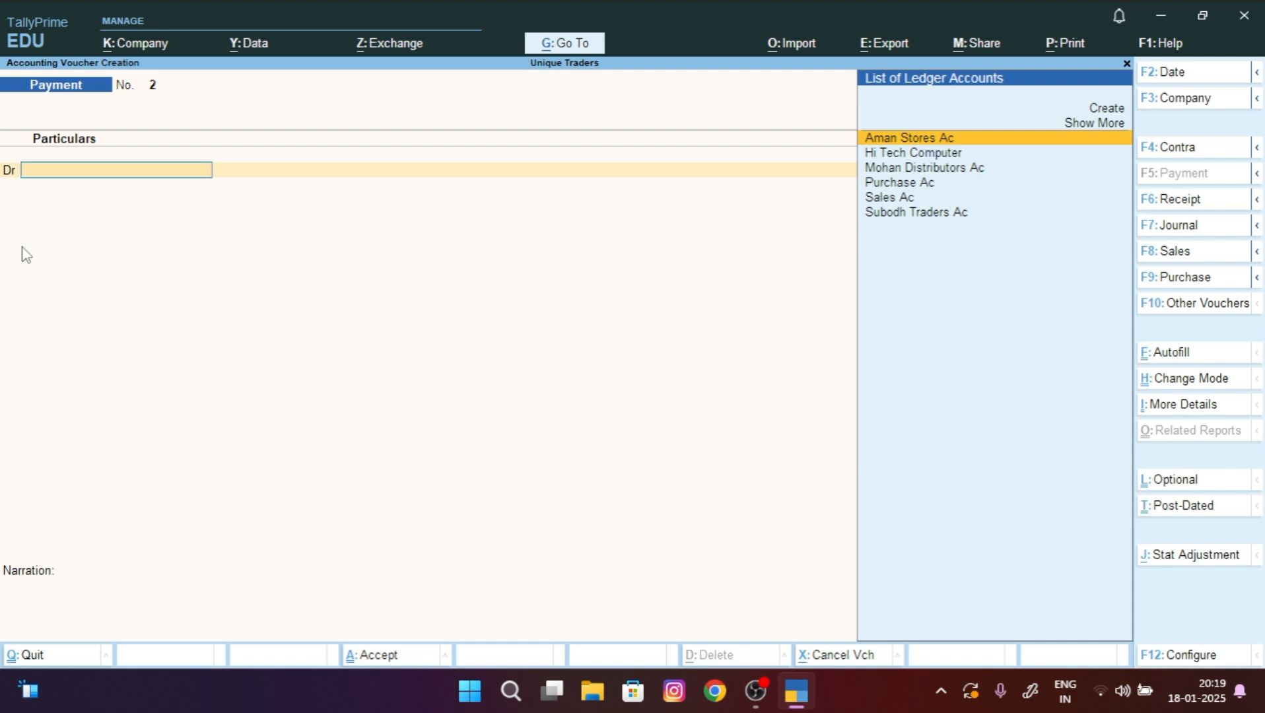
key("F9")
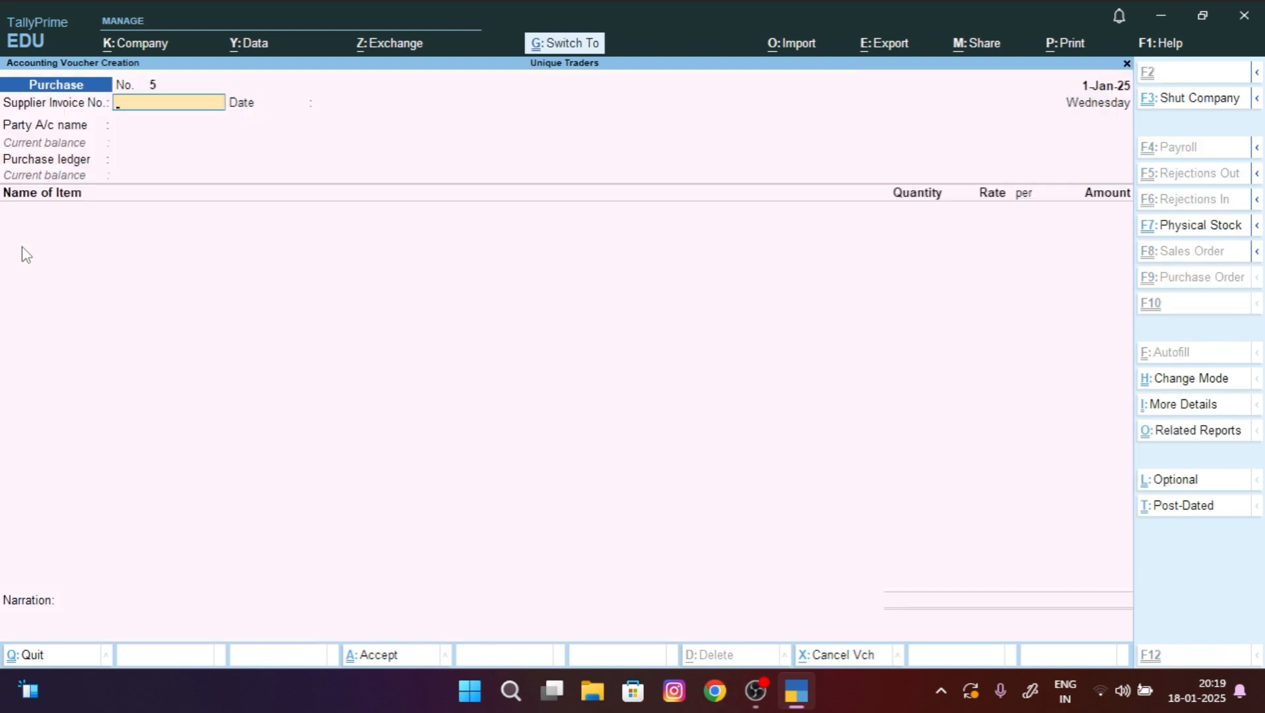
Step: Put Purchase voucher 5 in As Voucher mode with supplier invoice number 54 dated 1-Jan-25
key("ctrl+h")
key("Down")
key("Down")
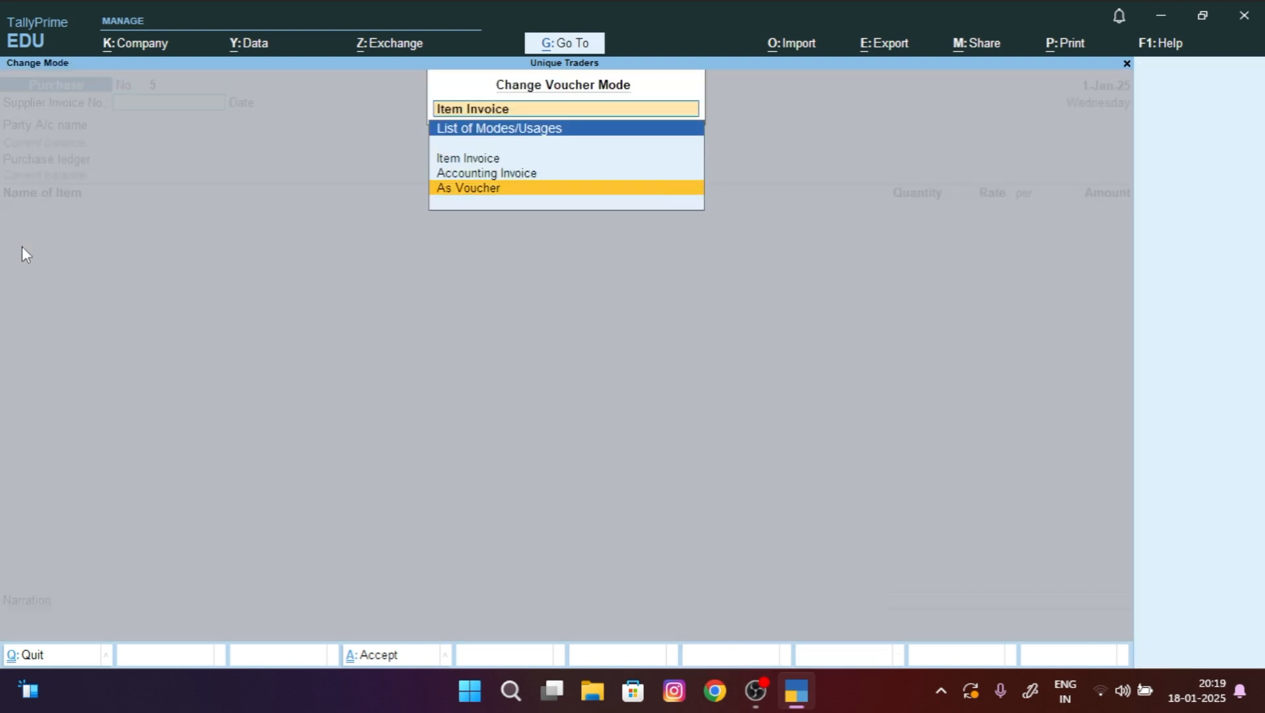
key("Return")
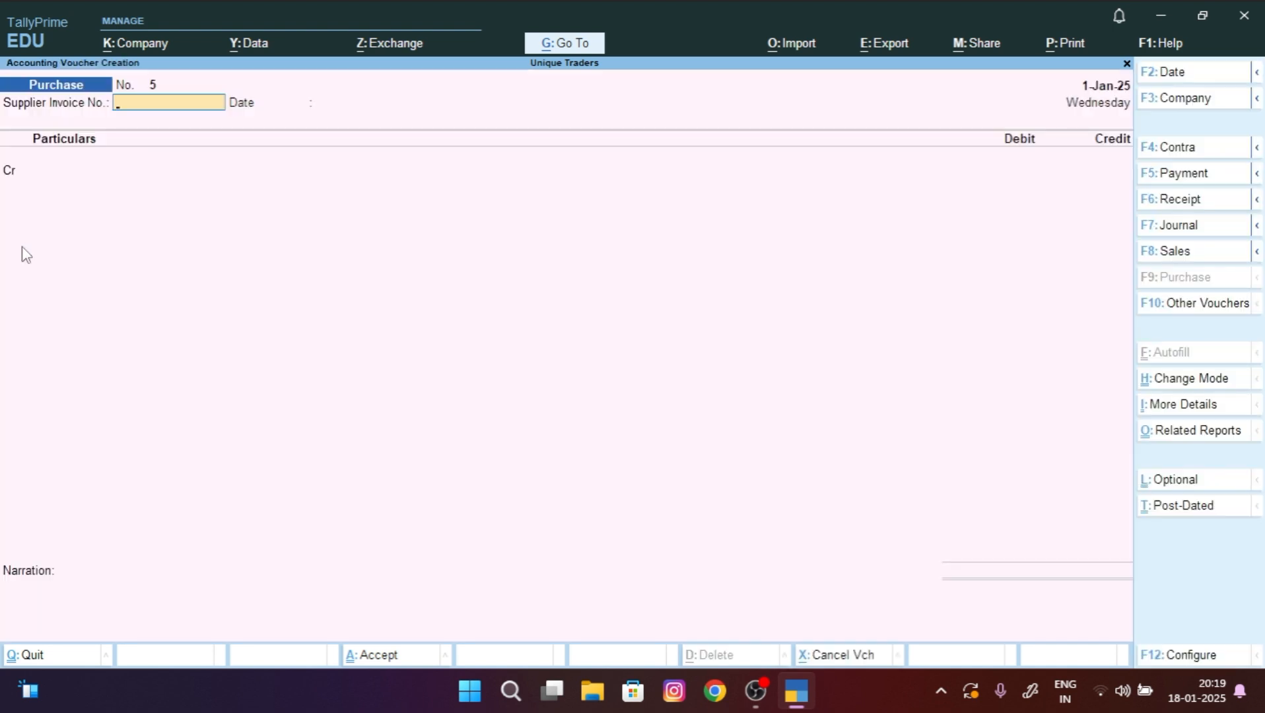
type("54")
key("Return")
key("Return")
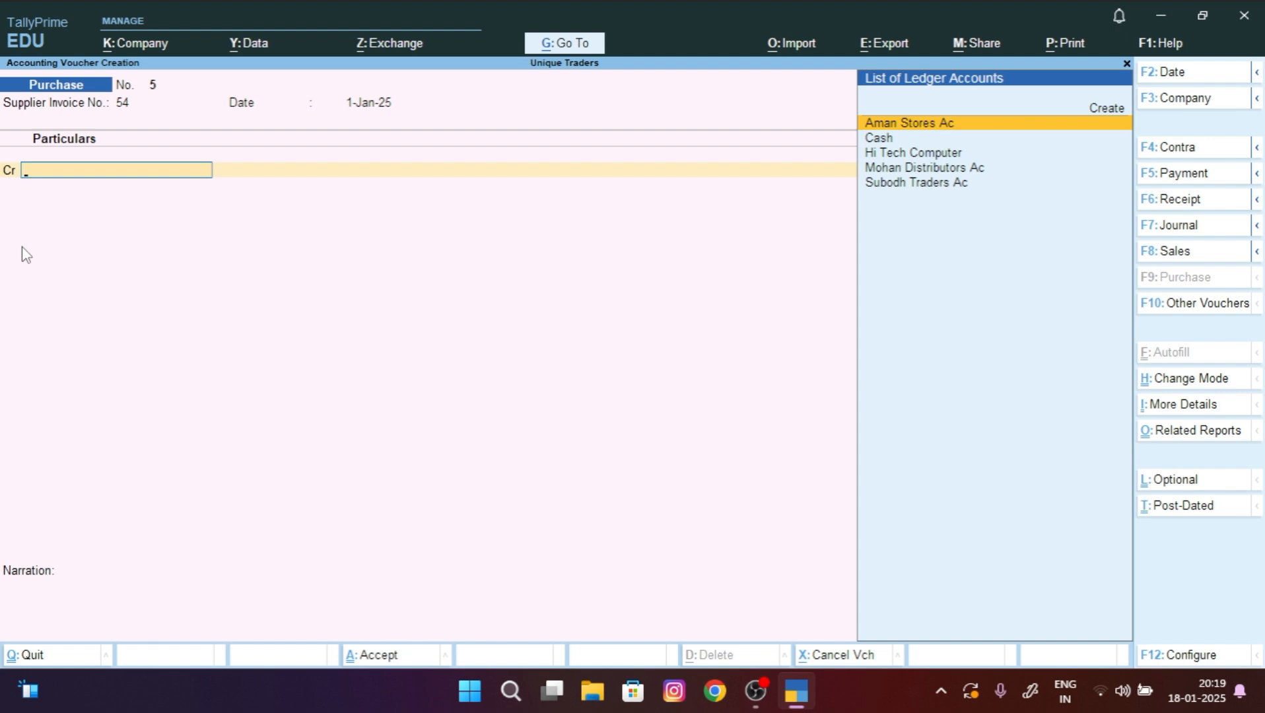
key("Up")
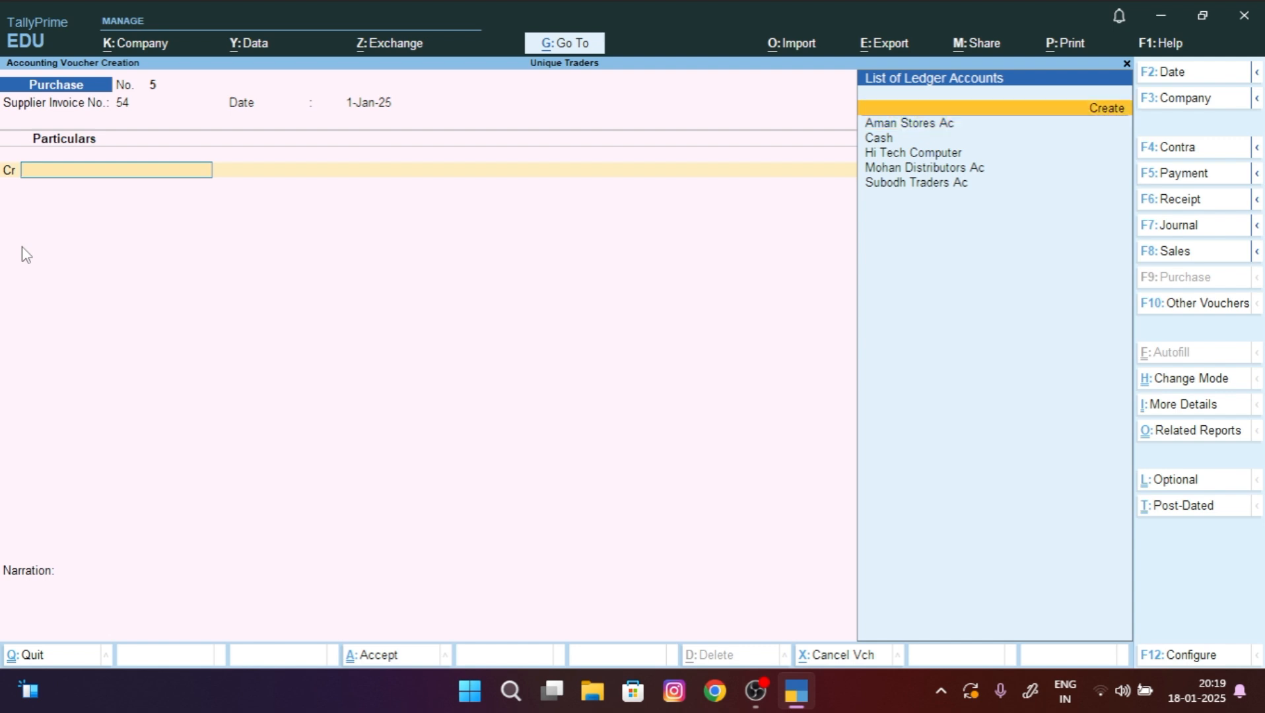
Step: Create and save ledger 'Sigma Stores Ac' under Sundry Creditors as the credit party
key("Return")
type("Si")
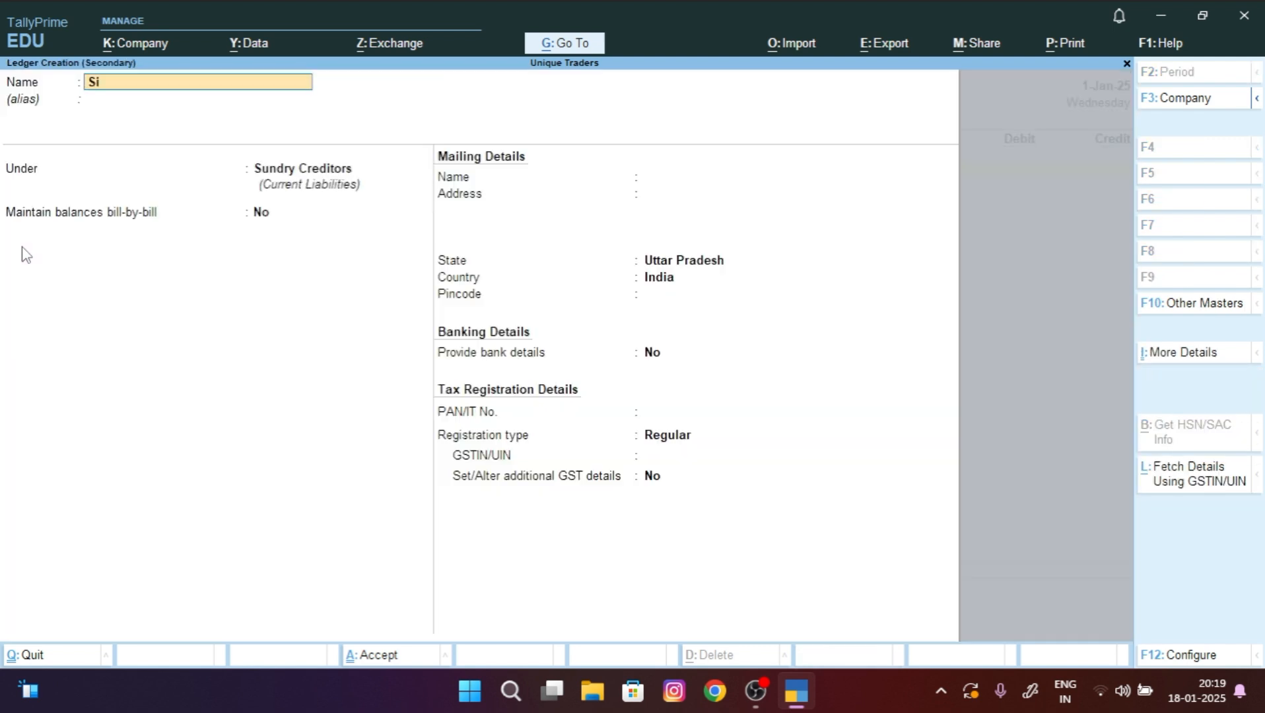
type("gma Stores Ac")
key("Return")
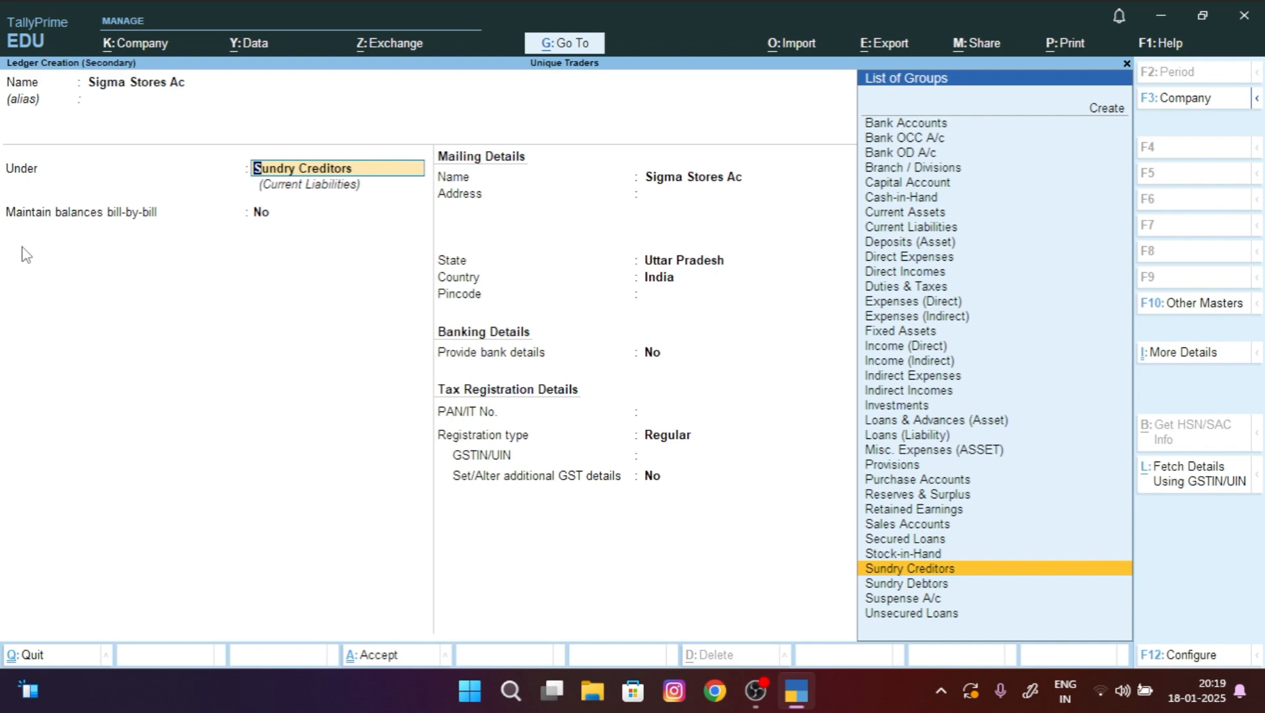
key("ctrl+a")
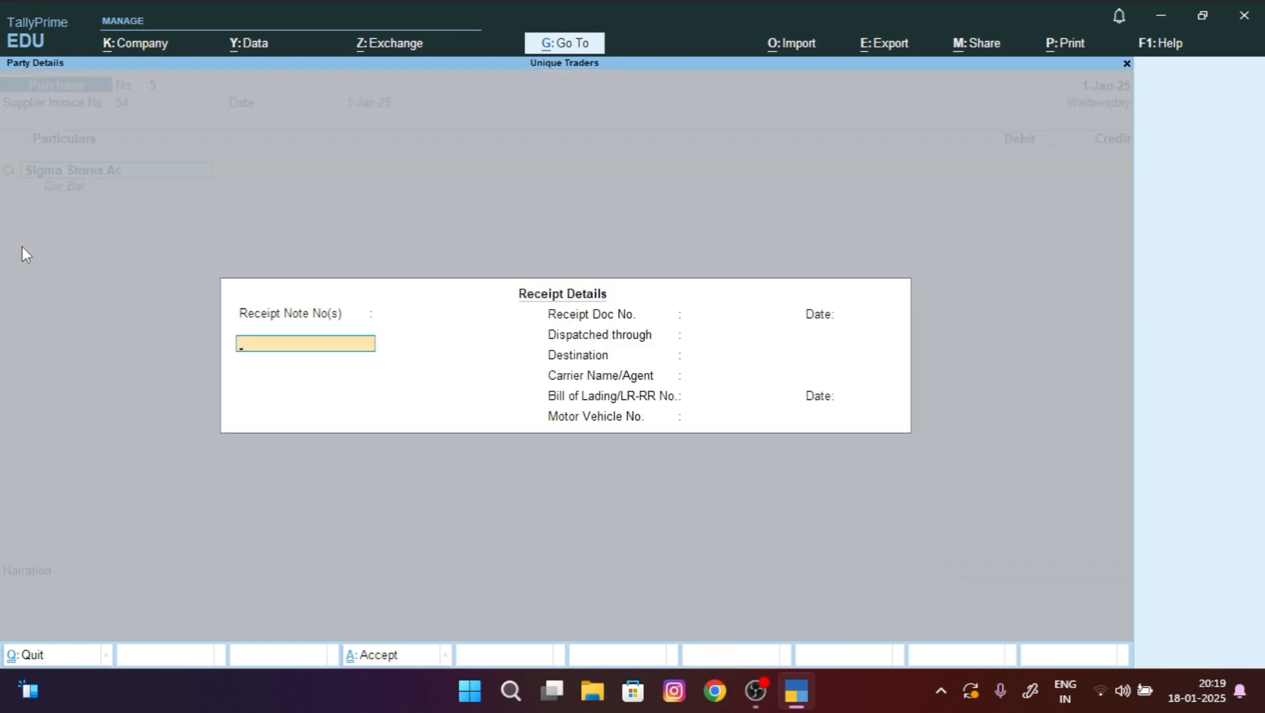
Step: Enter supplier address 'Kanpu' in Party Details and return to the voucher
key("ctrl+a")
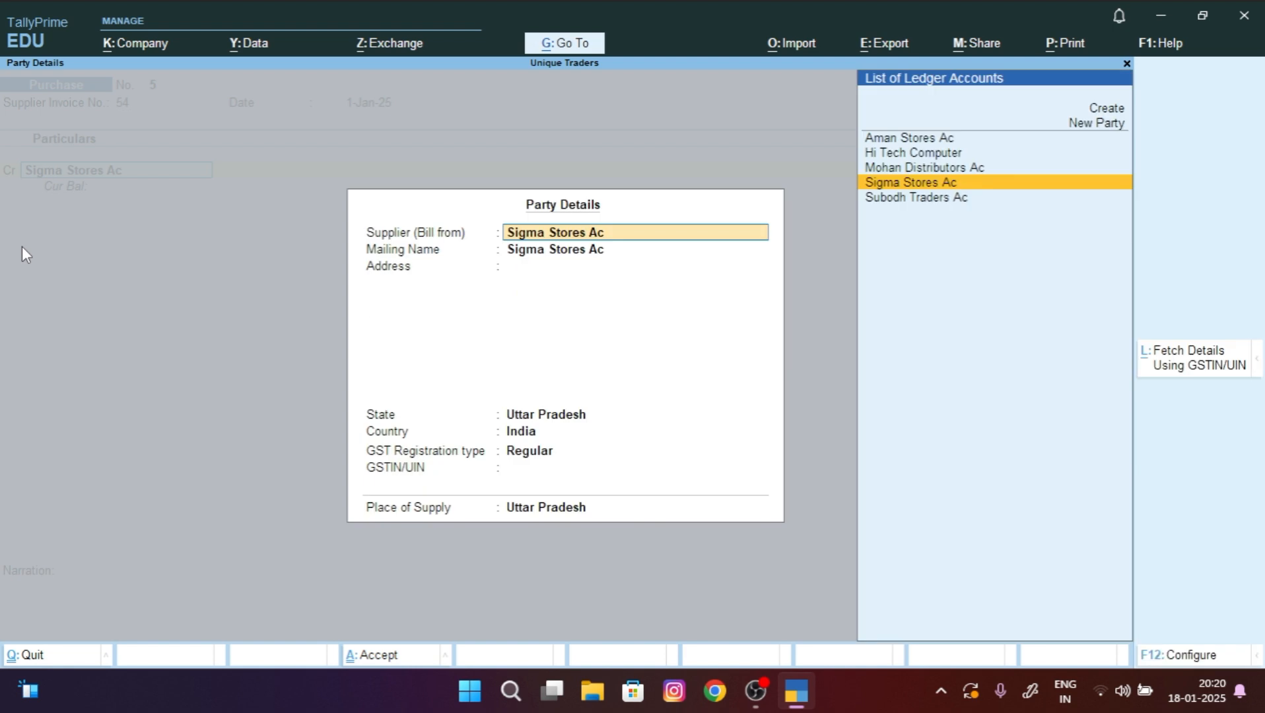
key("Return")
key("Return")
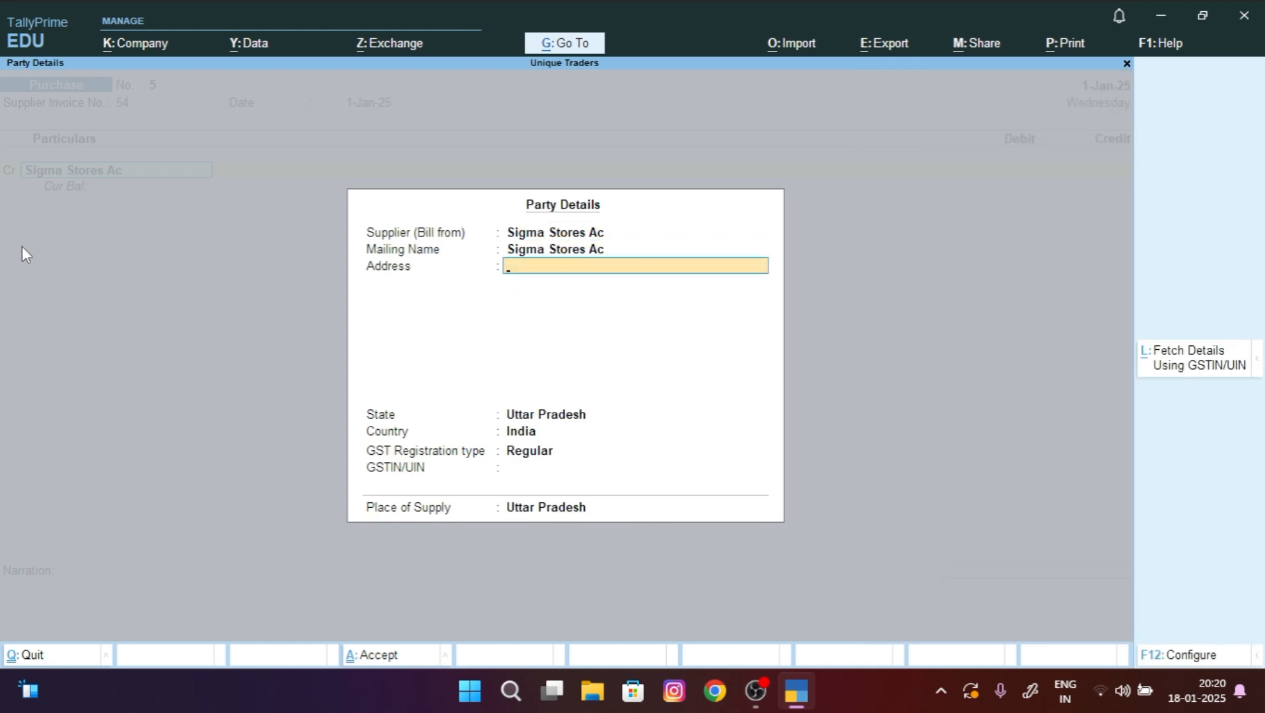
type("Kanpur")
key("ctrl+a")
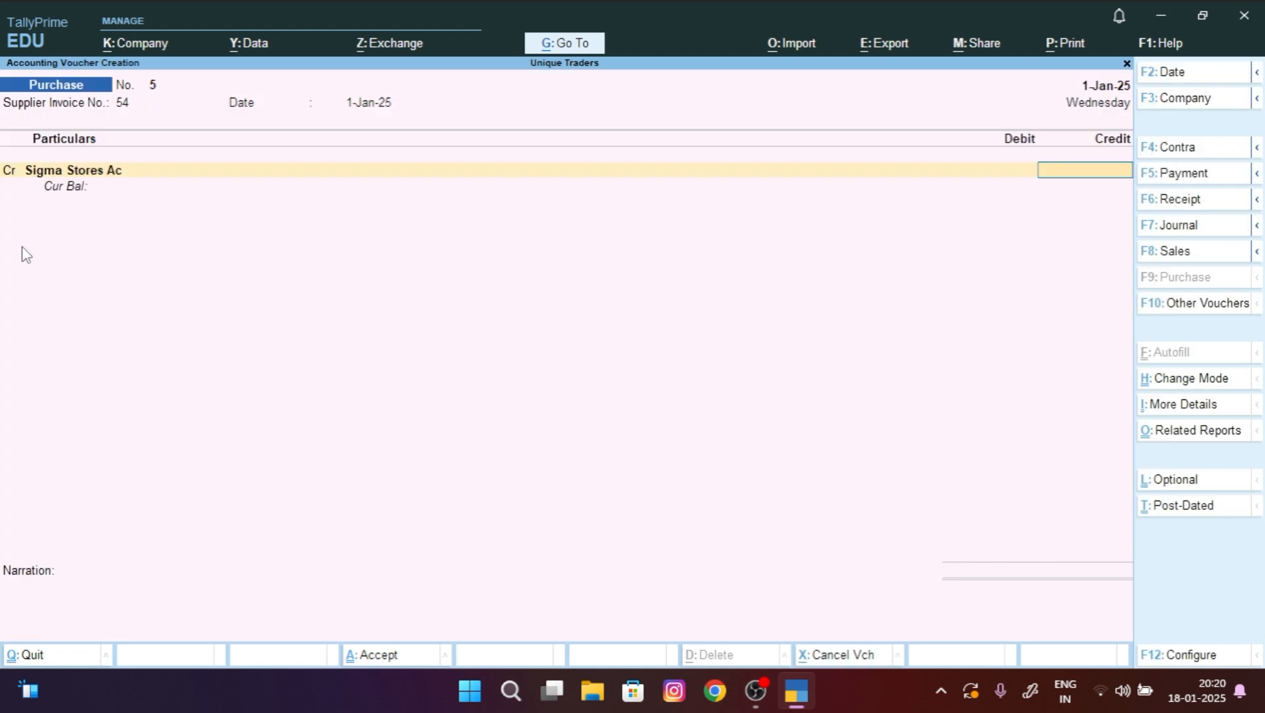
Step: Credit Sigma Stores Ac 2,000, debit Purchase Ac, narrate 'being goods purchased from sigma stores'
type("2000")
key("Return")
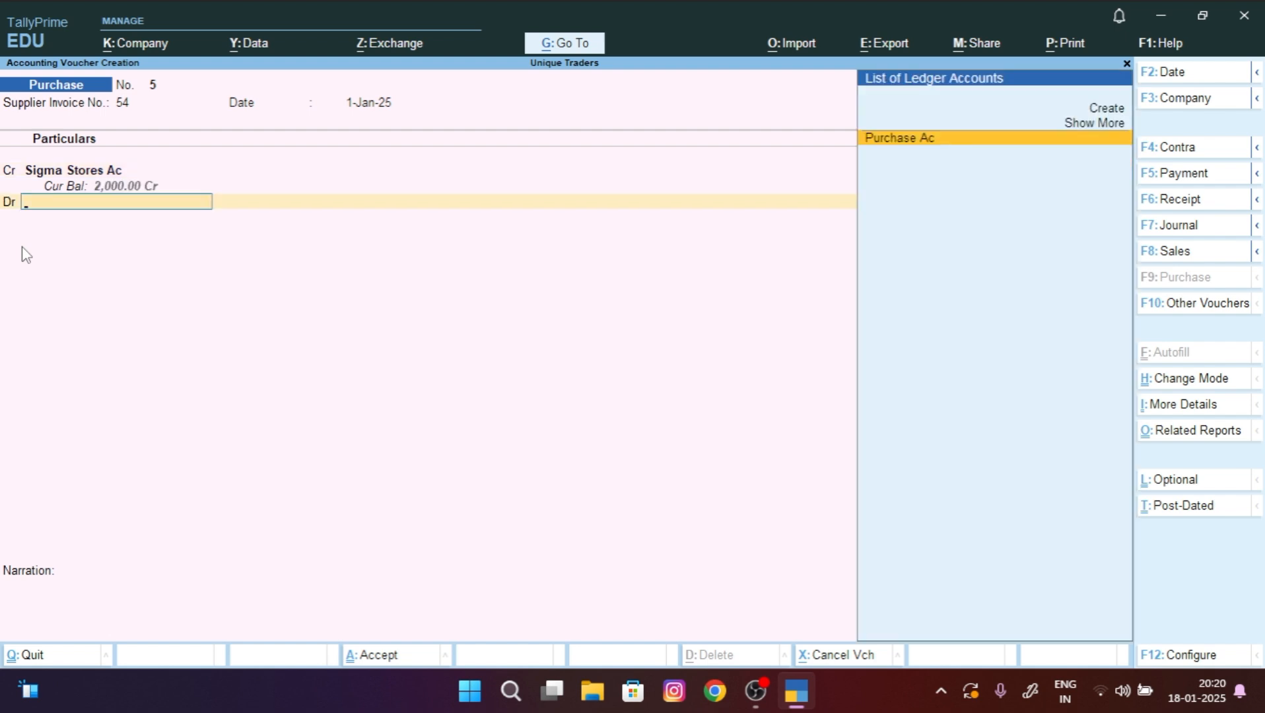
key("Return")
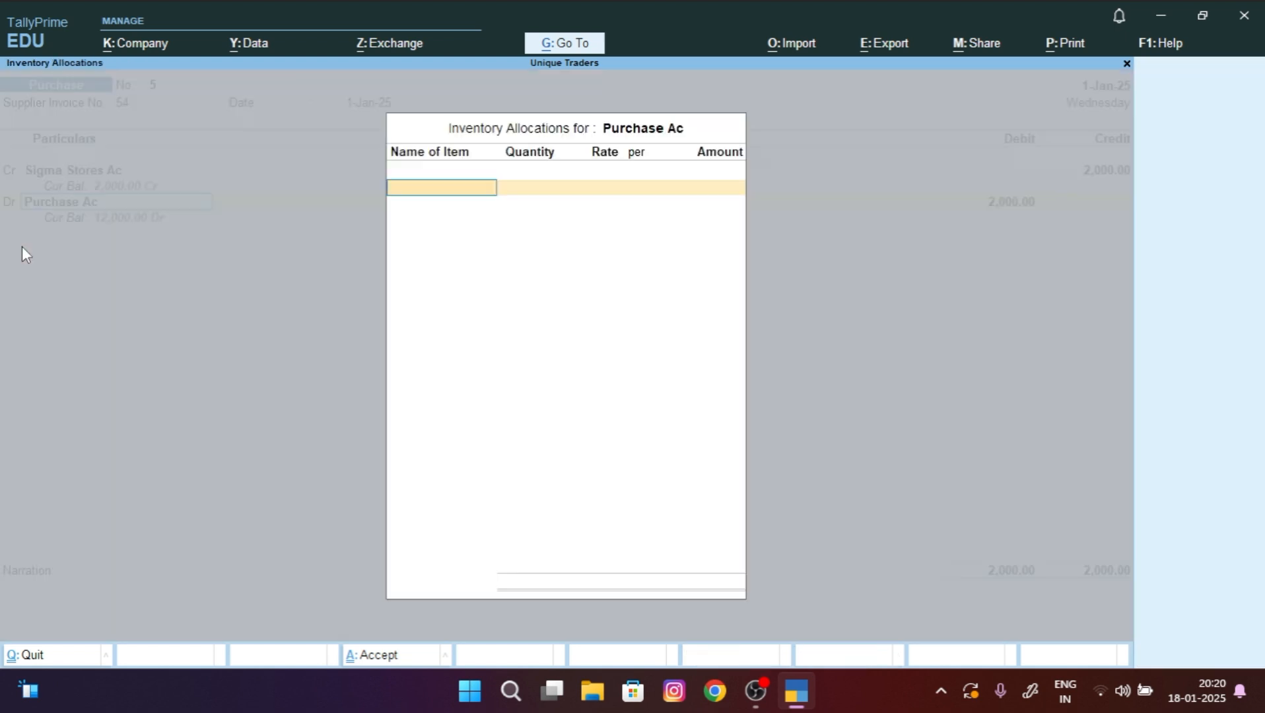
key("Return")
key("Return")
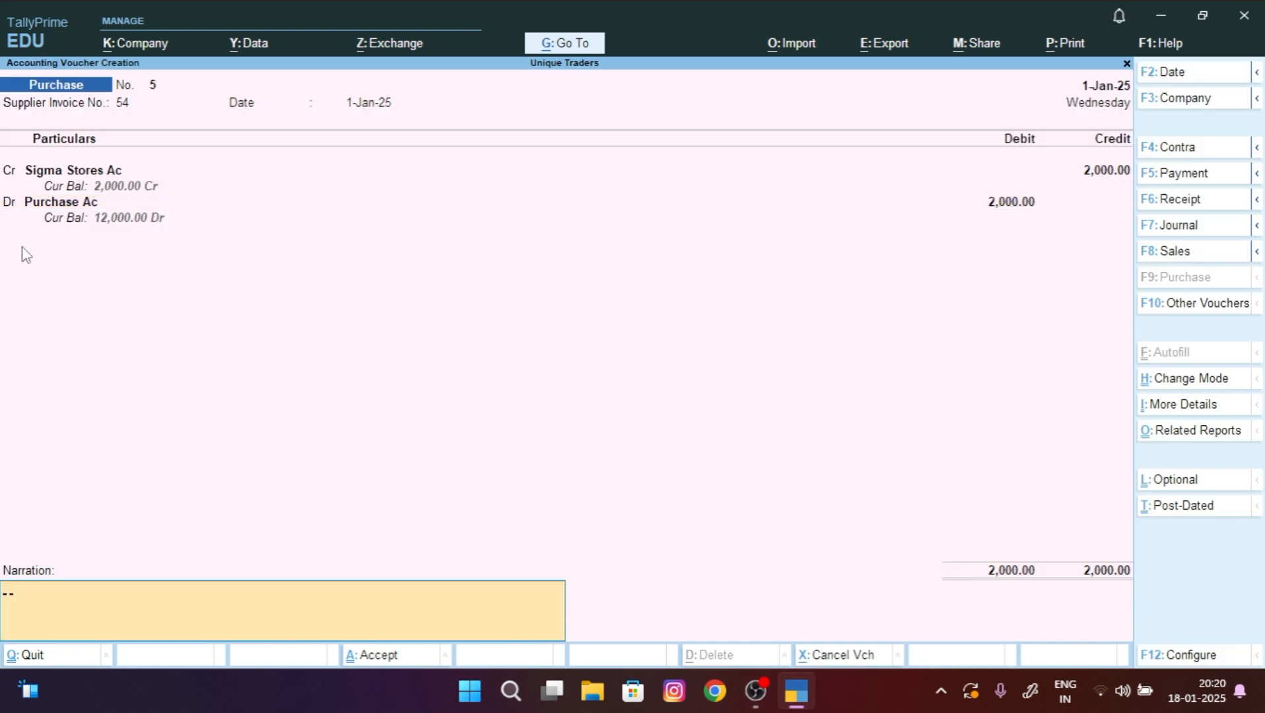
type("being goods purchased fr")
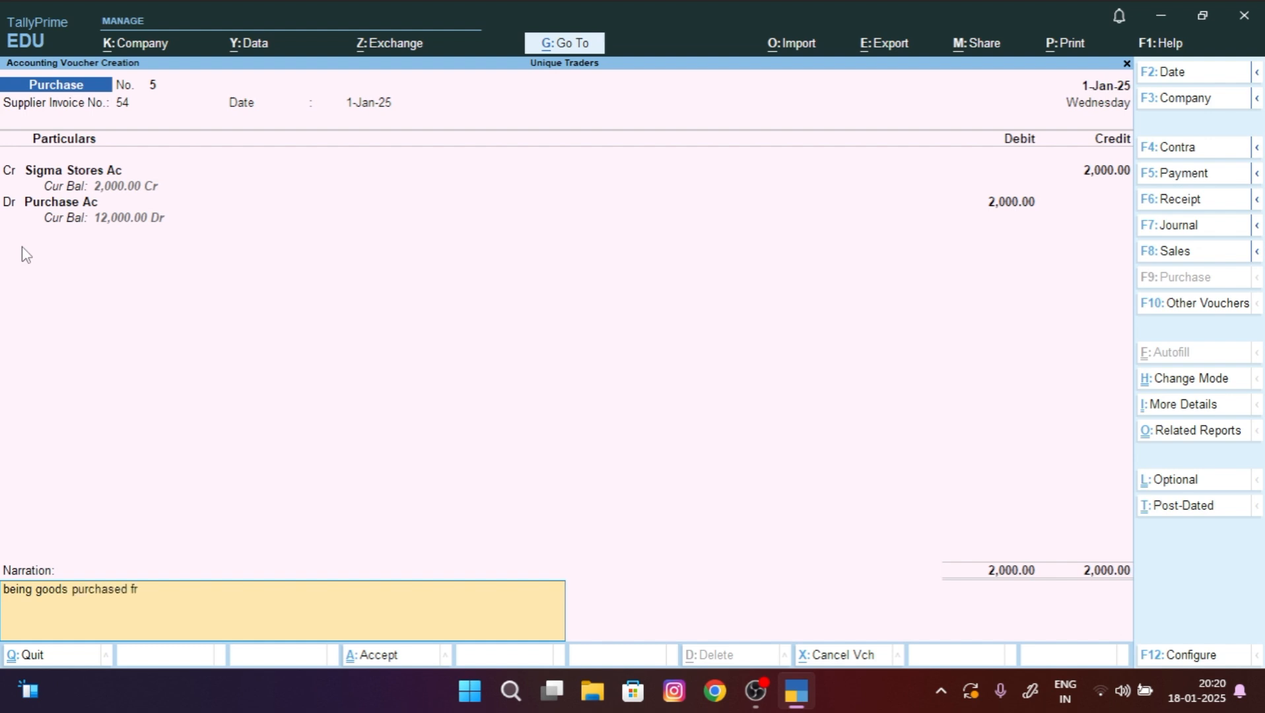
type("om sigma stores")
key("ctrl")
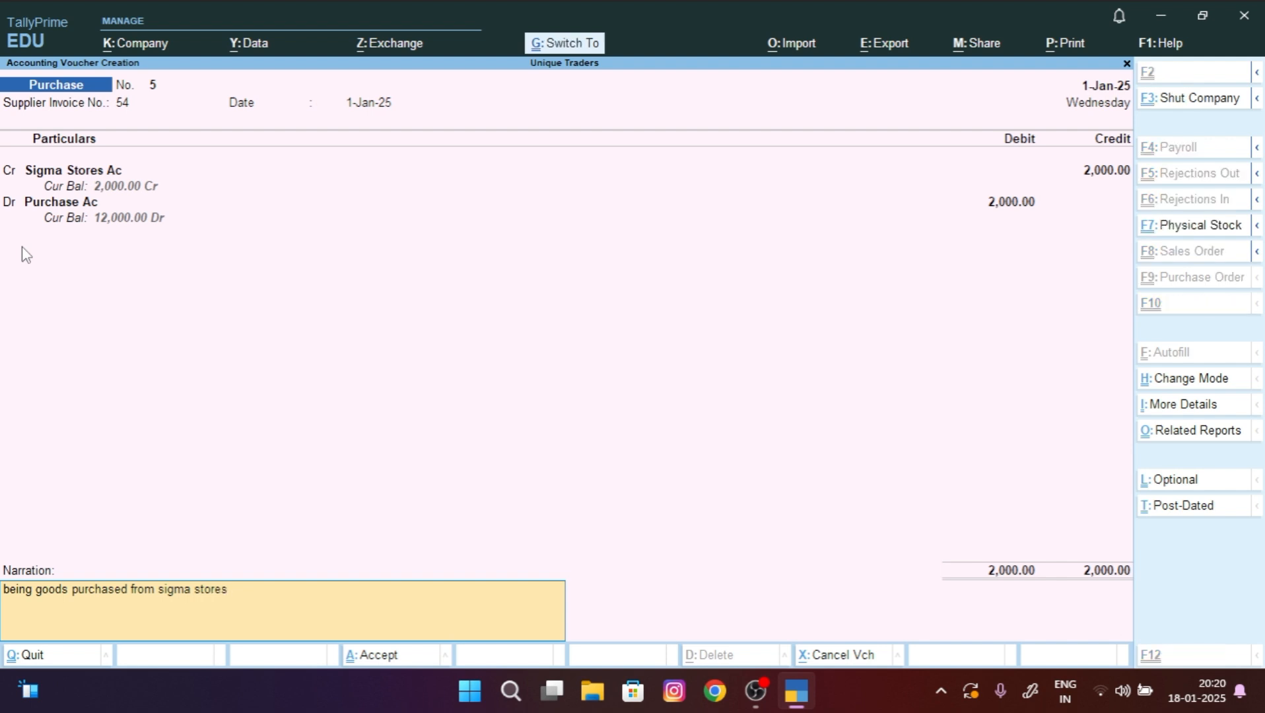
Step: Save purchase voucher No. 5, then debit Sigma Stores Ac 2,000 on payment voucher No. 2
key("ctrl+a")
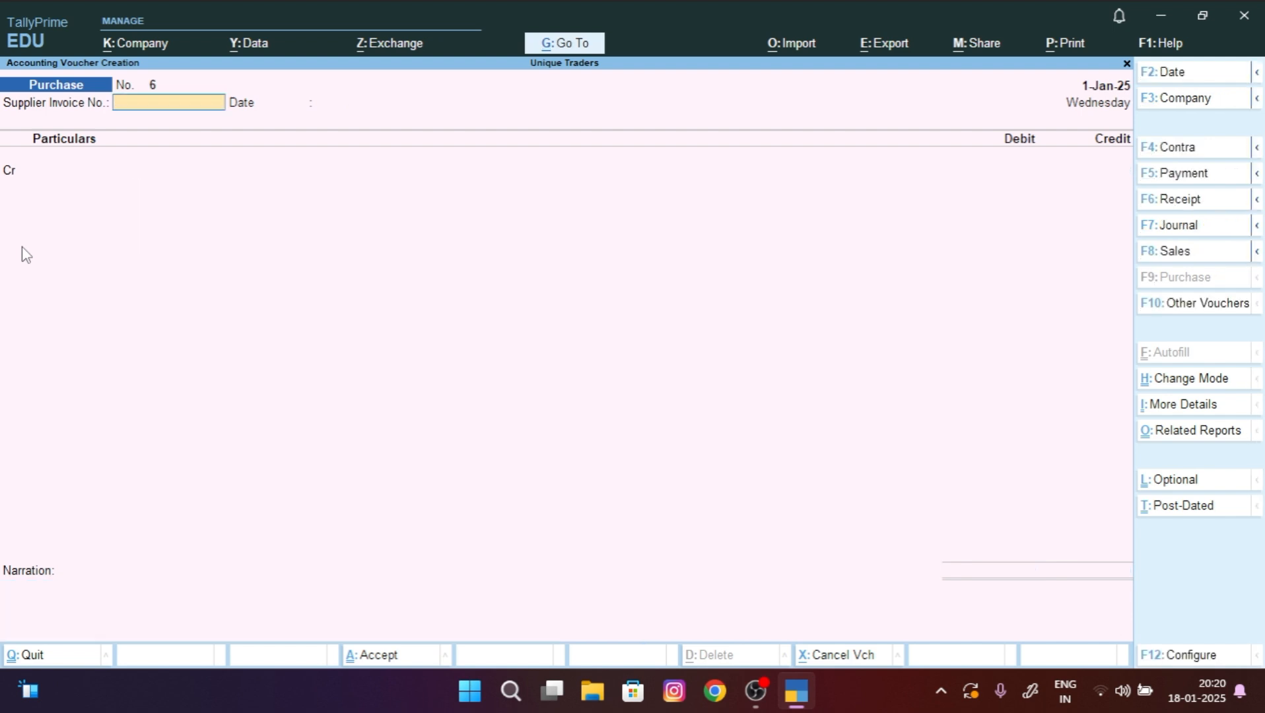
key("F5")
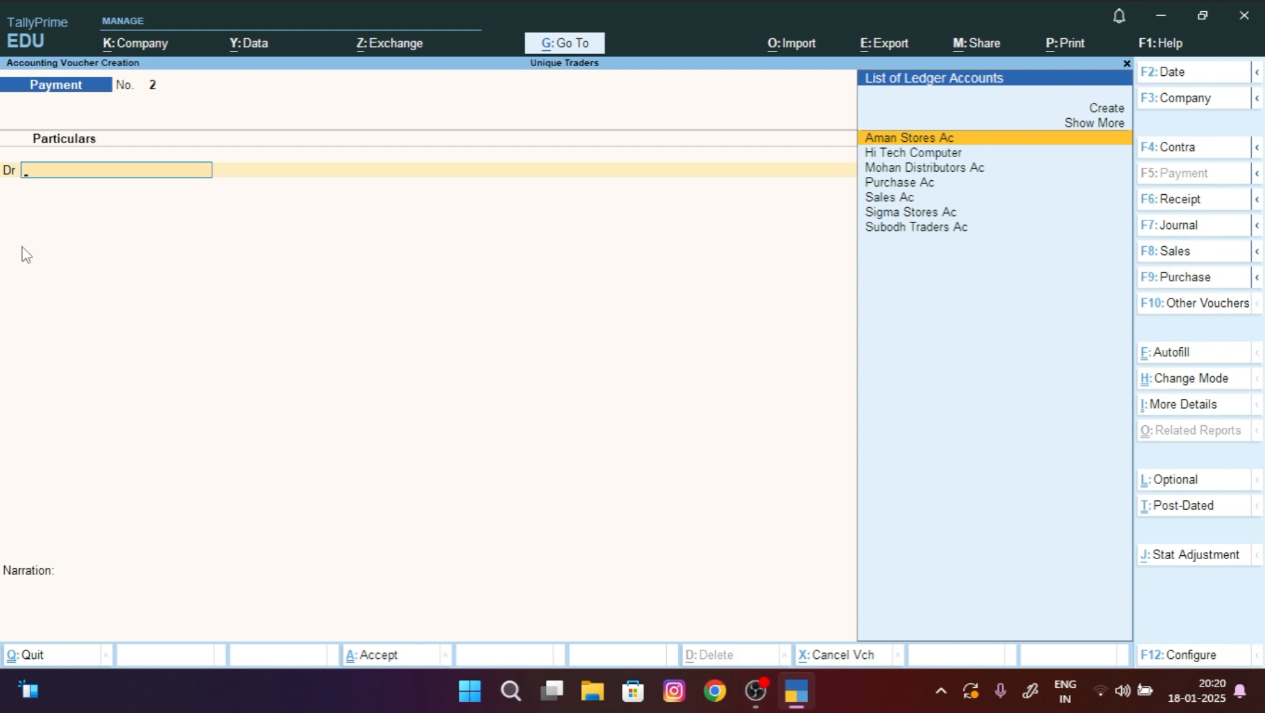
key("Down")
key("Down")
key("Down")
key("Down")
key("Down")
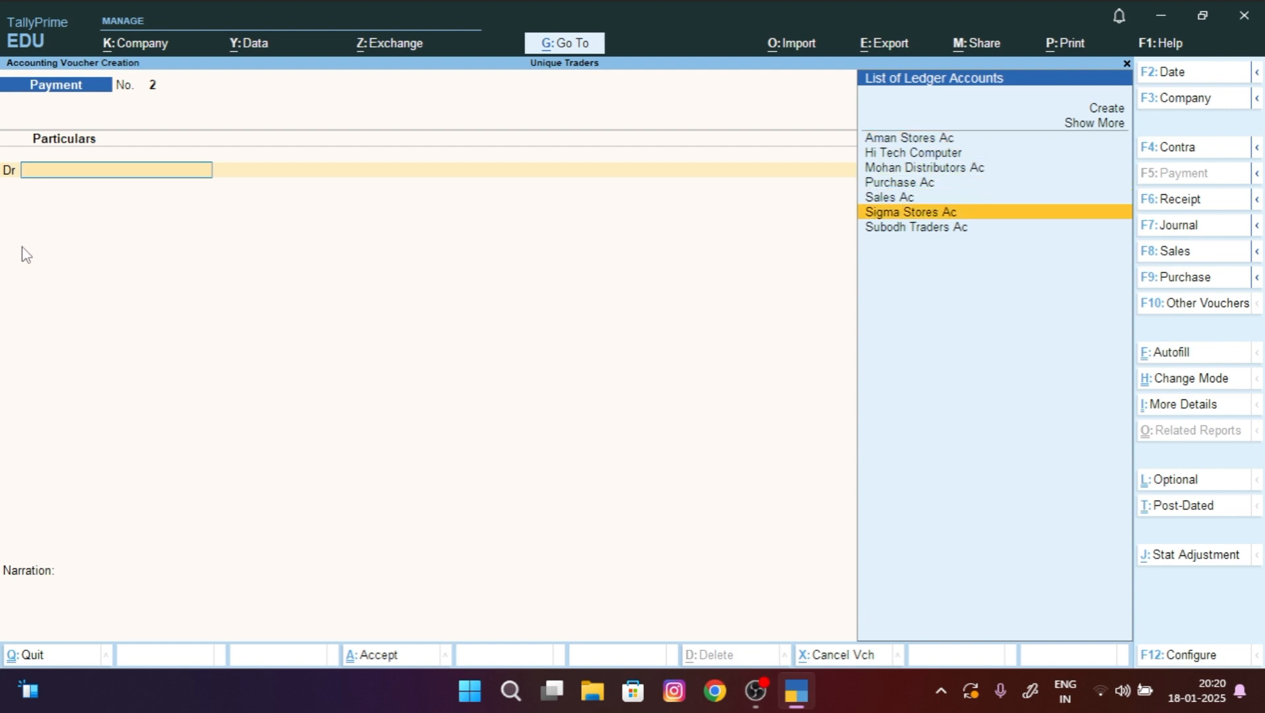
key("Return")
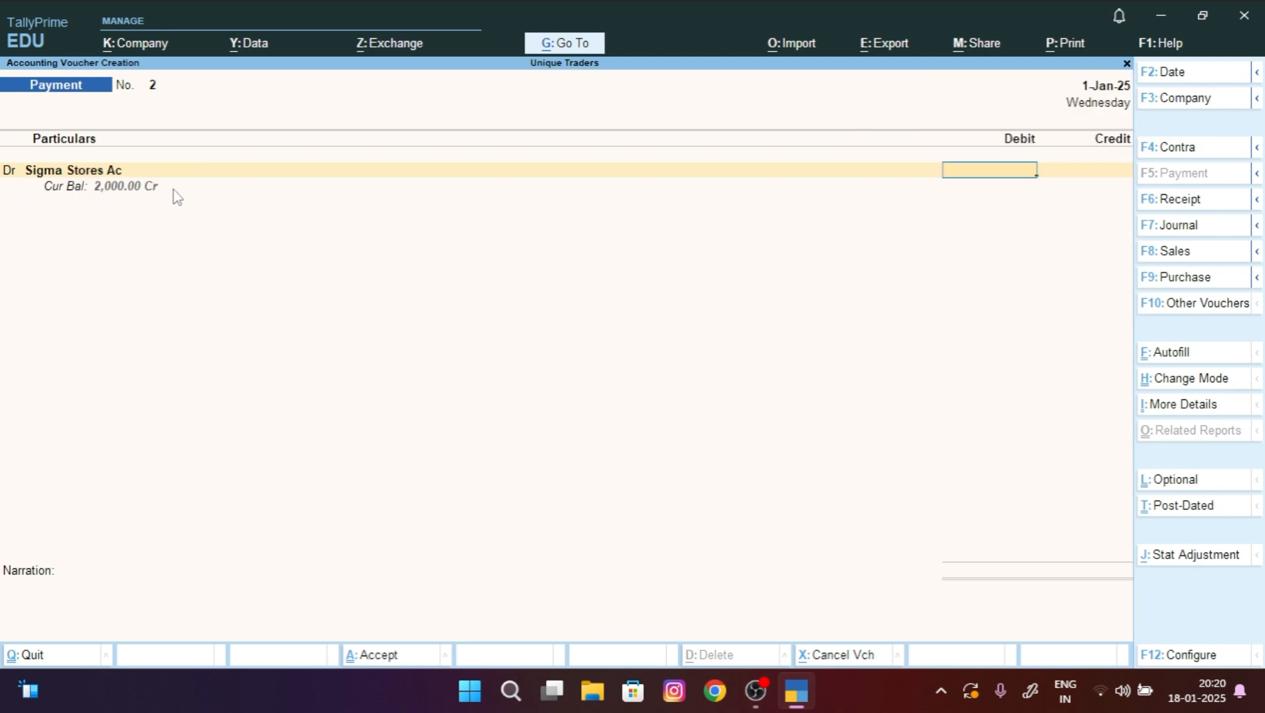
type("2000")
key("Return")
key("Return")
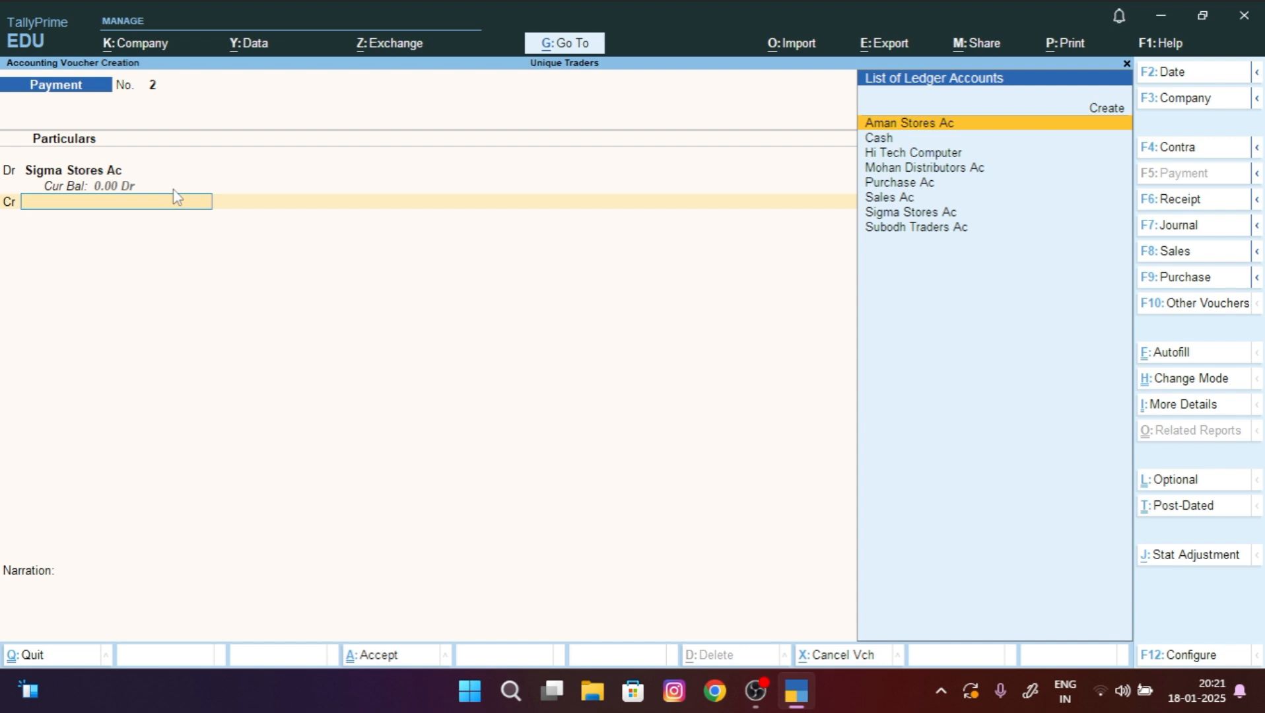
Step: On the credit line, create a new ledger named SBI Ac under Bank Accounts
key("Up")
key("Return")
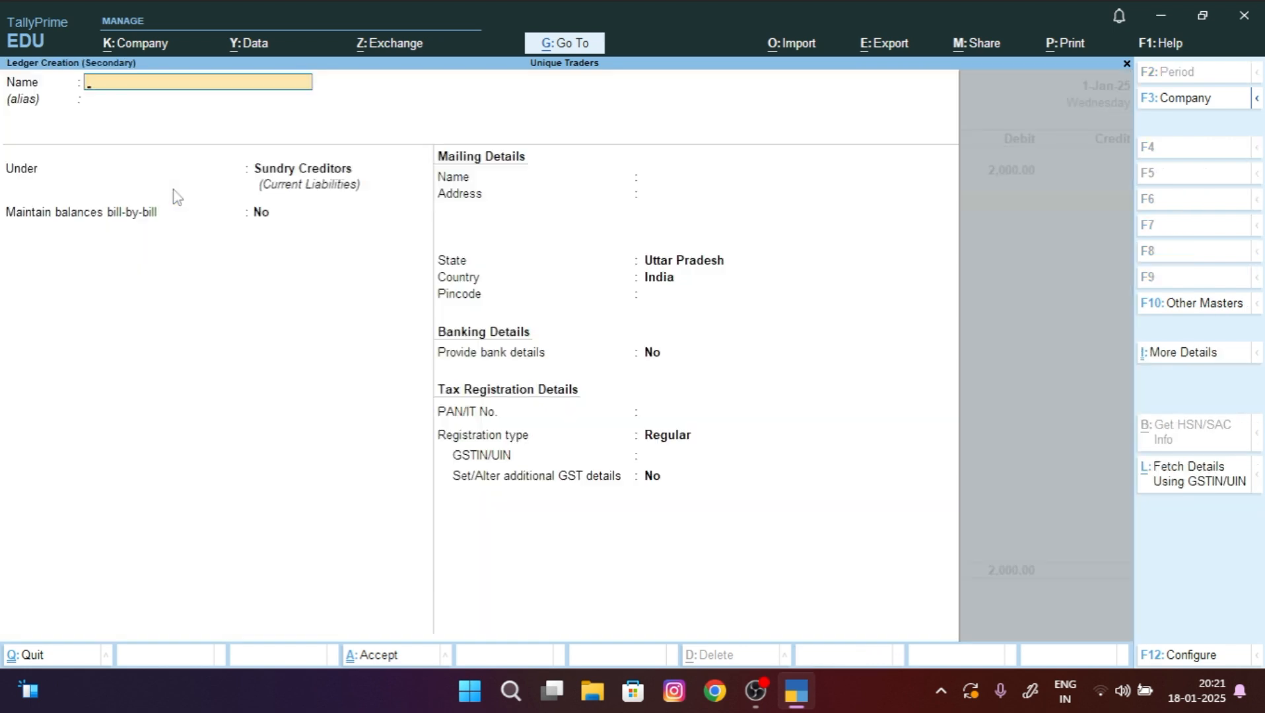
type("SBI Ac")
key("Return")
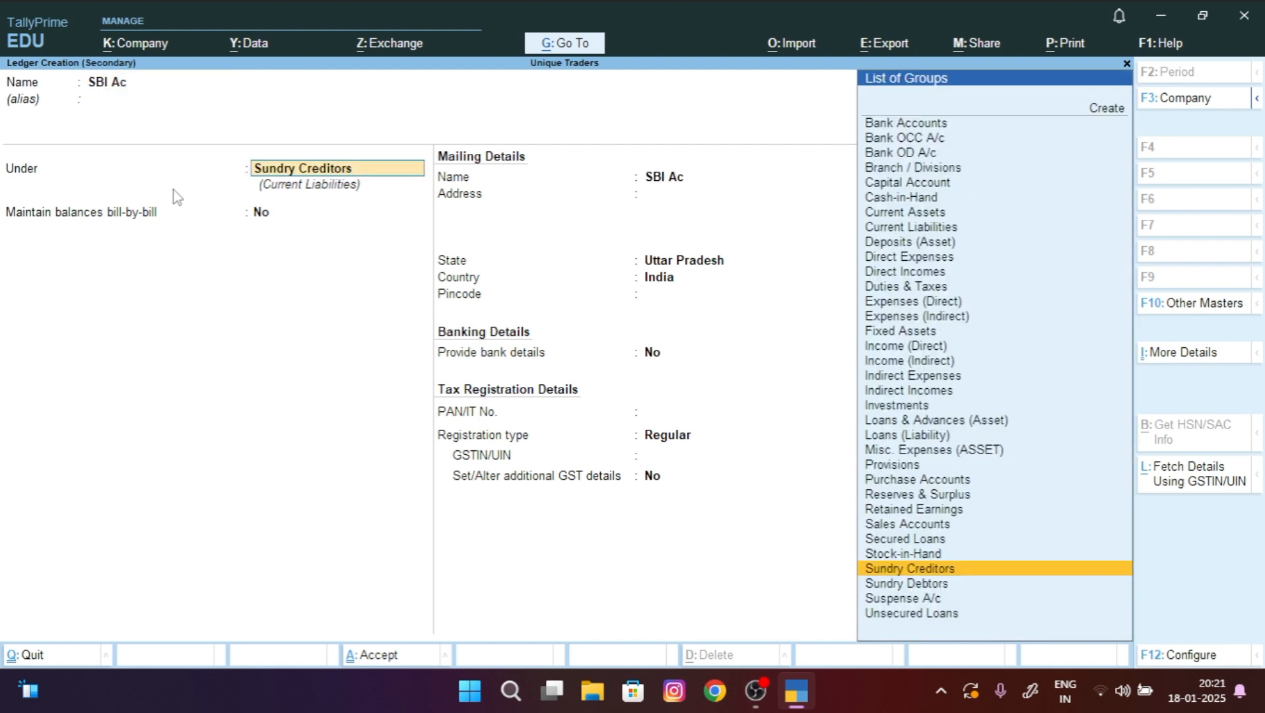
type("Bank")
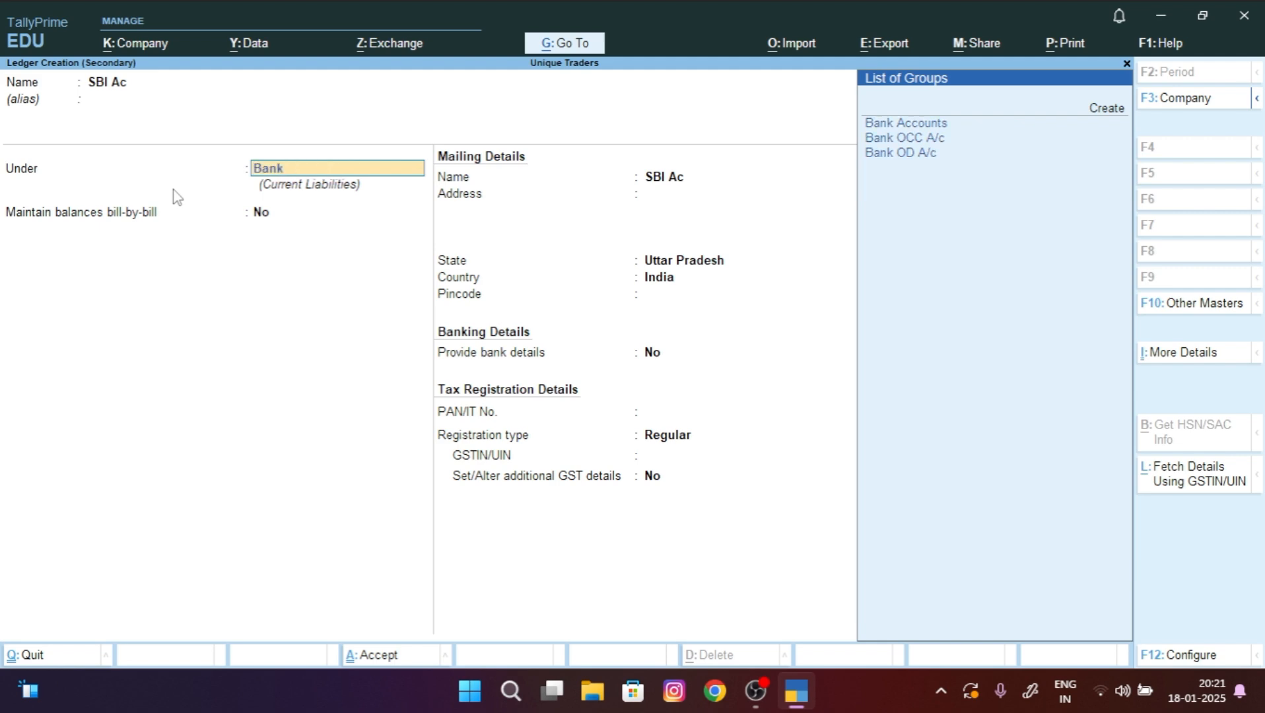
key("Return")
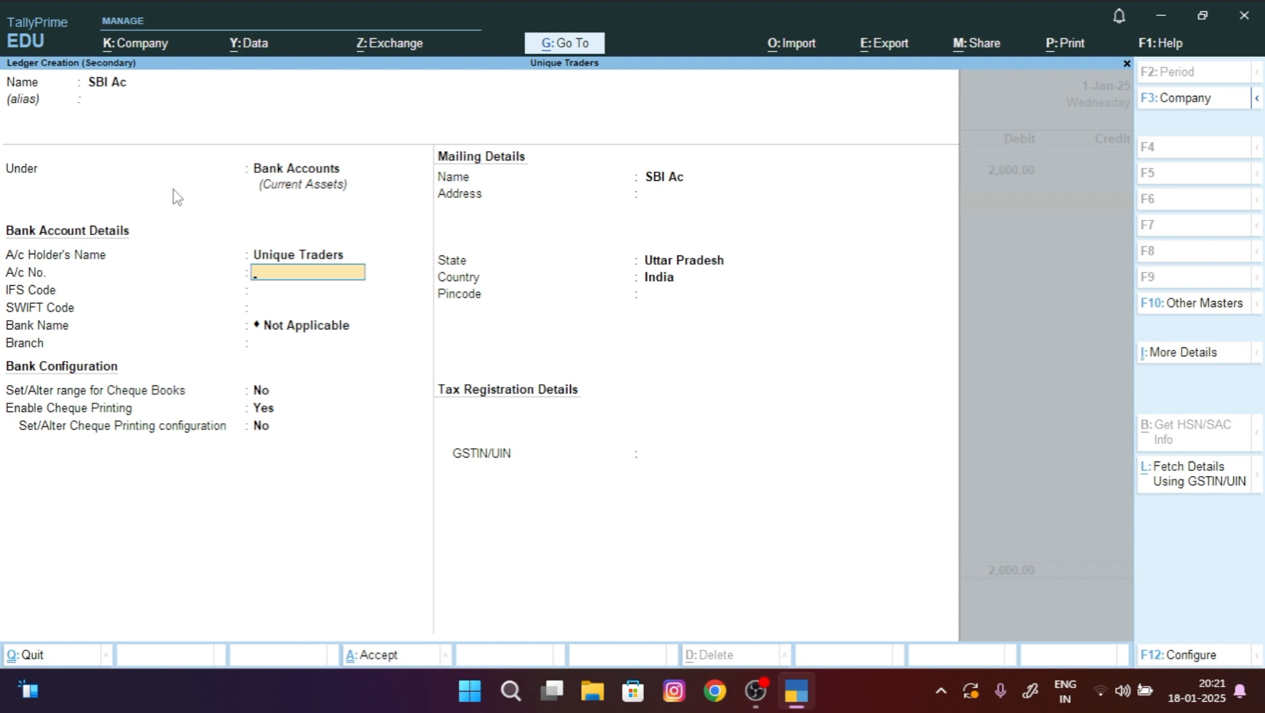
Step: Enter the bank account number, IFS code SBIN0001221 and Lucknow branch, then save the SBI Ac ledger
key("Return")
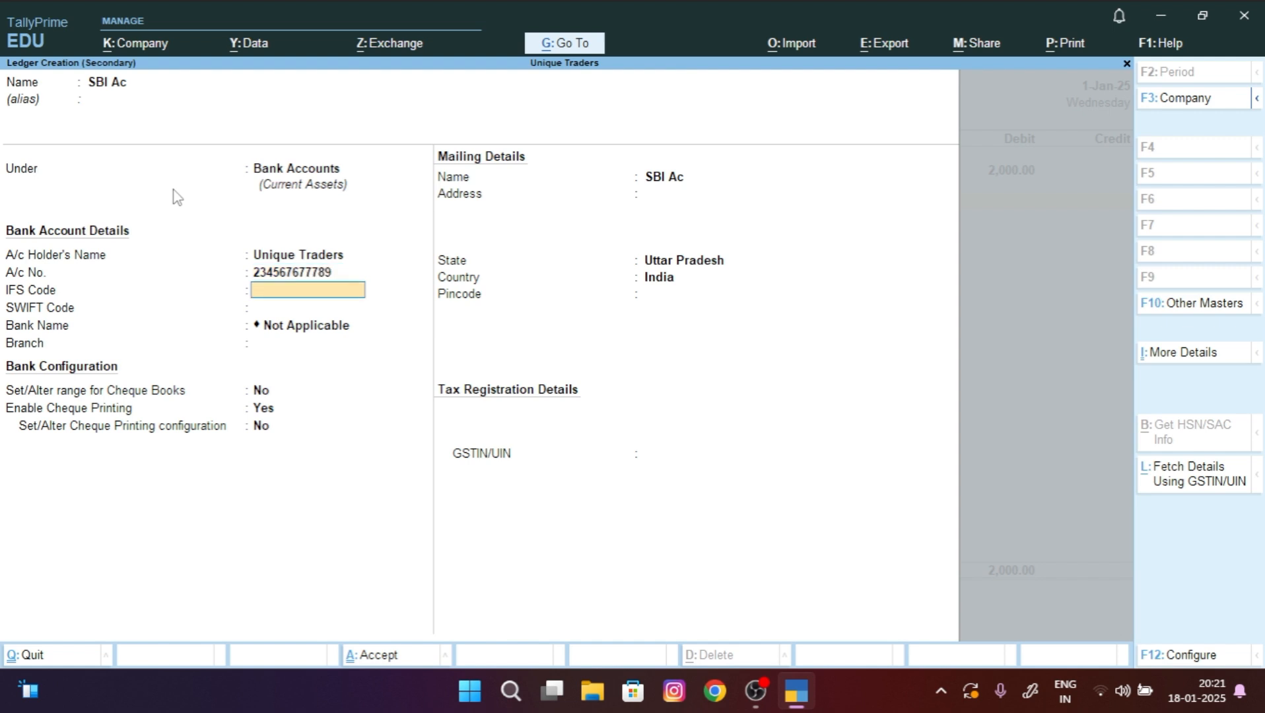
type("SBIN0001221")
key("Return")
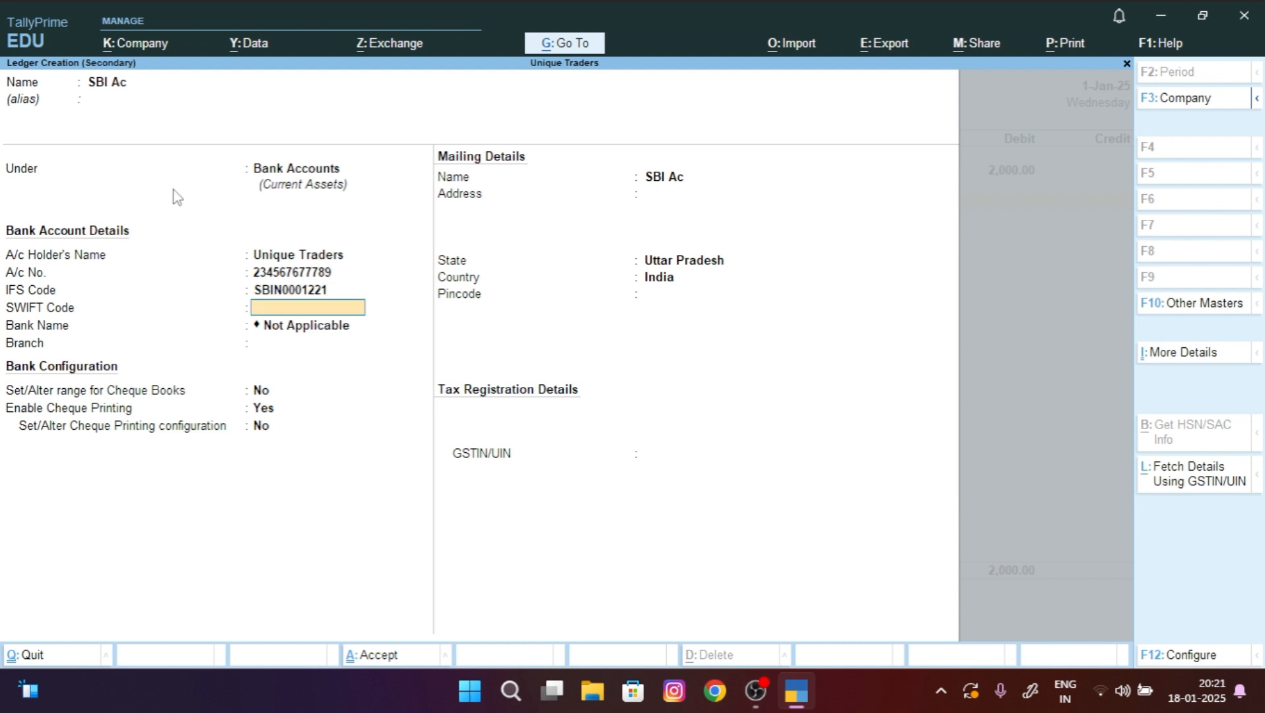
key("Return")
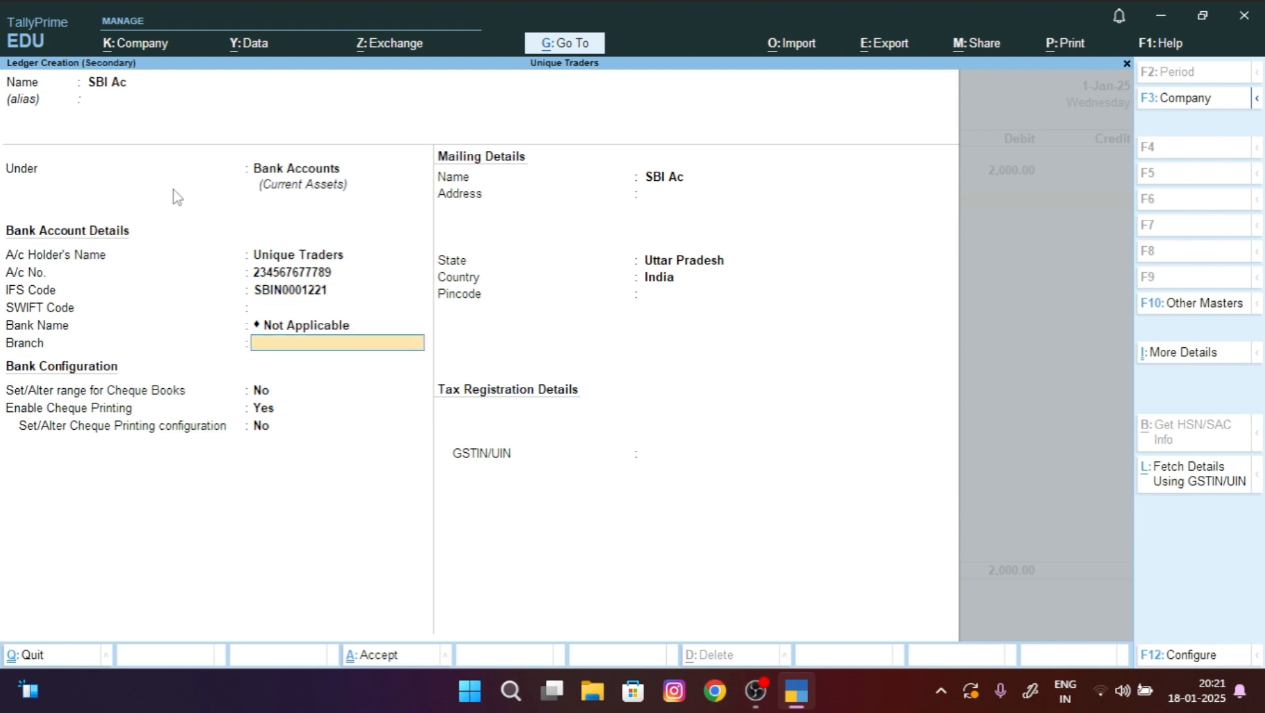
type("Lucknow,")
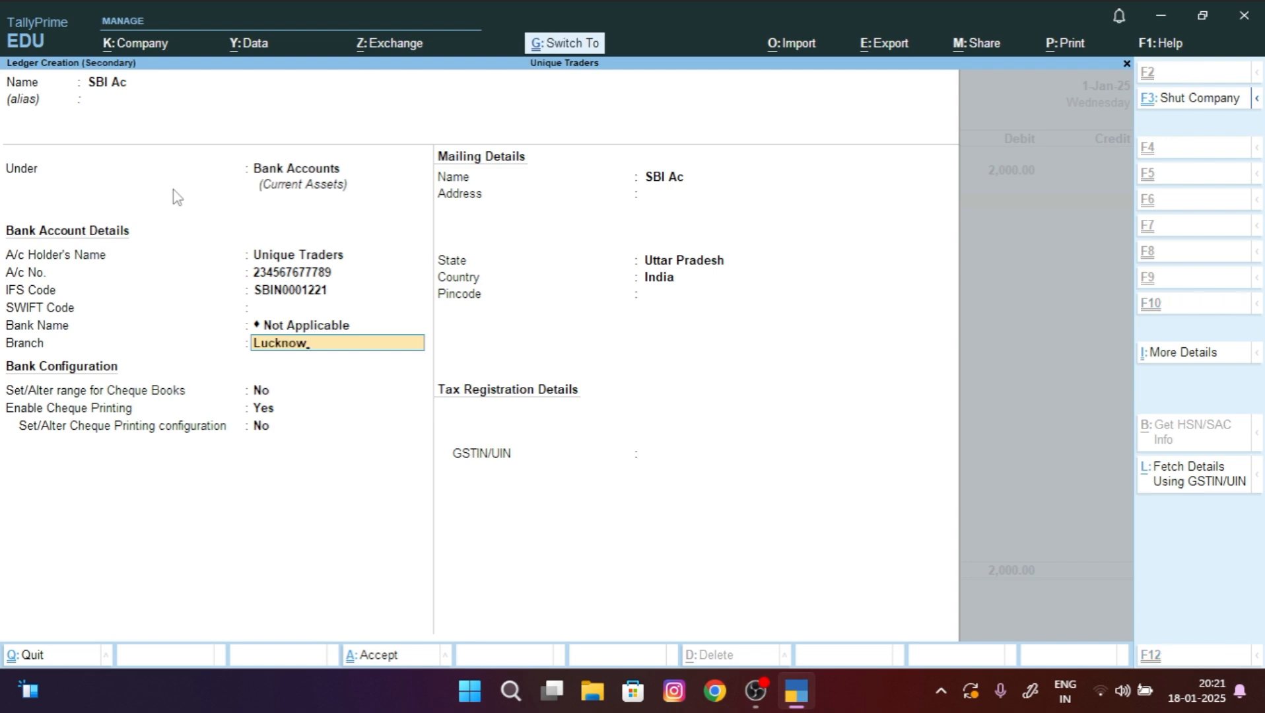
key("ctrl+a")
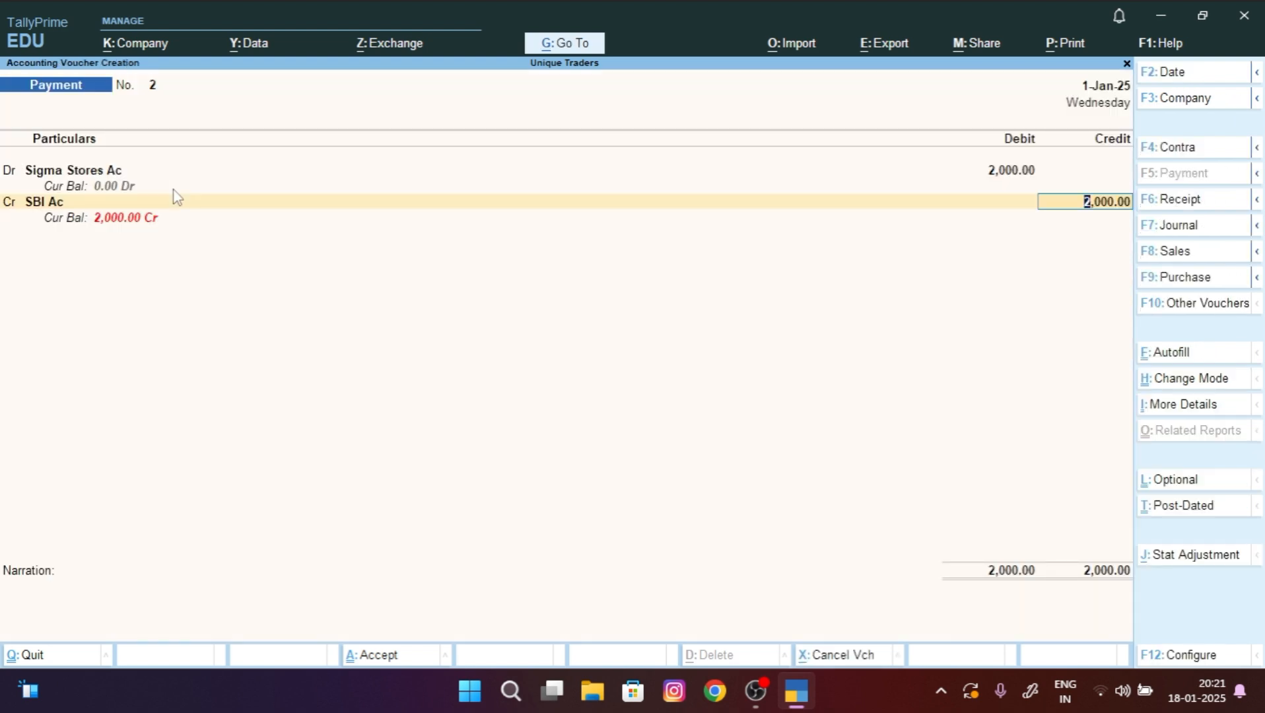
Step: Credit SBI Ac 2,000 by cheque 543456, add narration 'being paid to sigma stores by cheque', and save
key("Return")
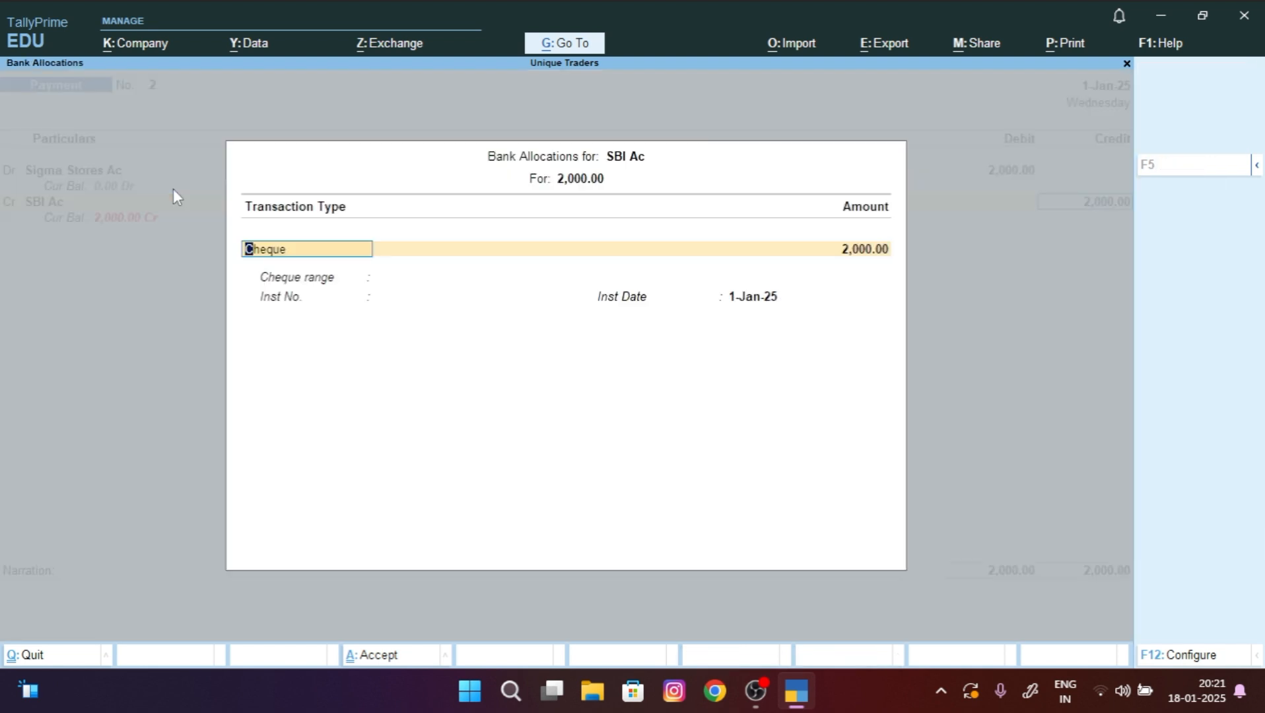
key("Return")
key("Return")
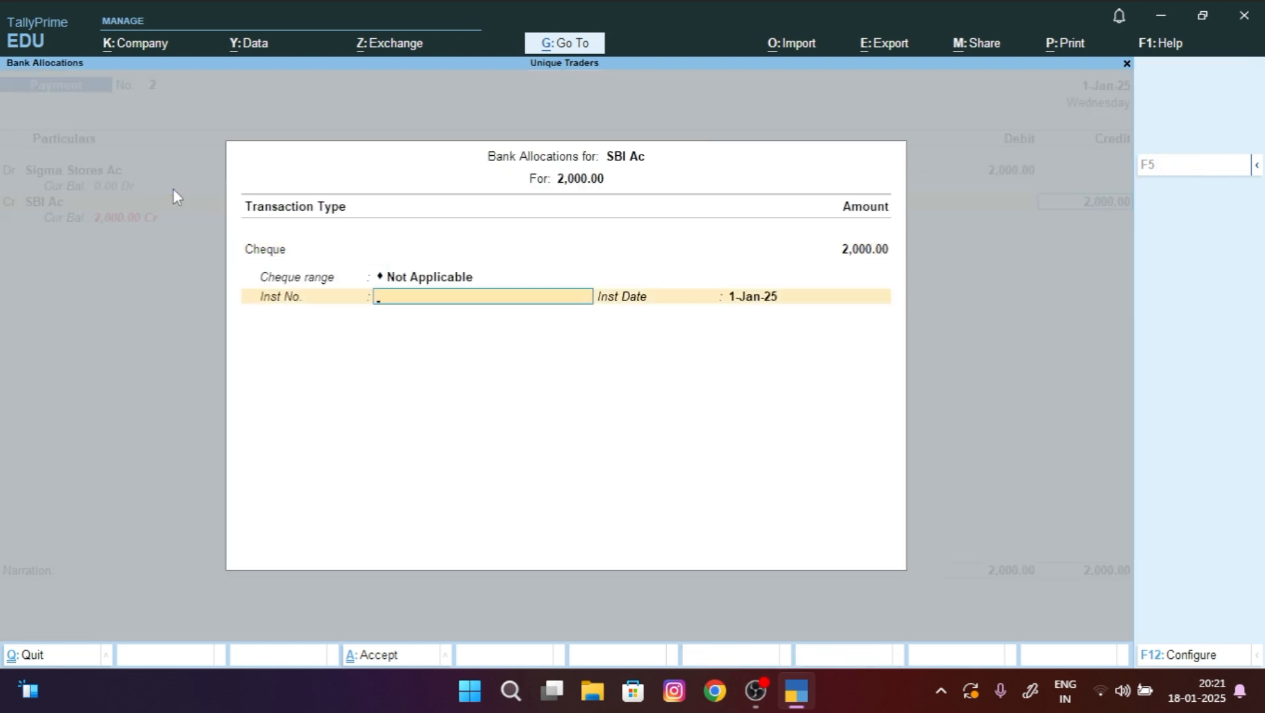
type("543456")
key("Return")
key("Return")
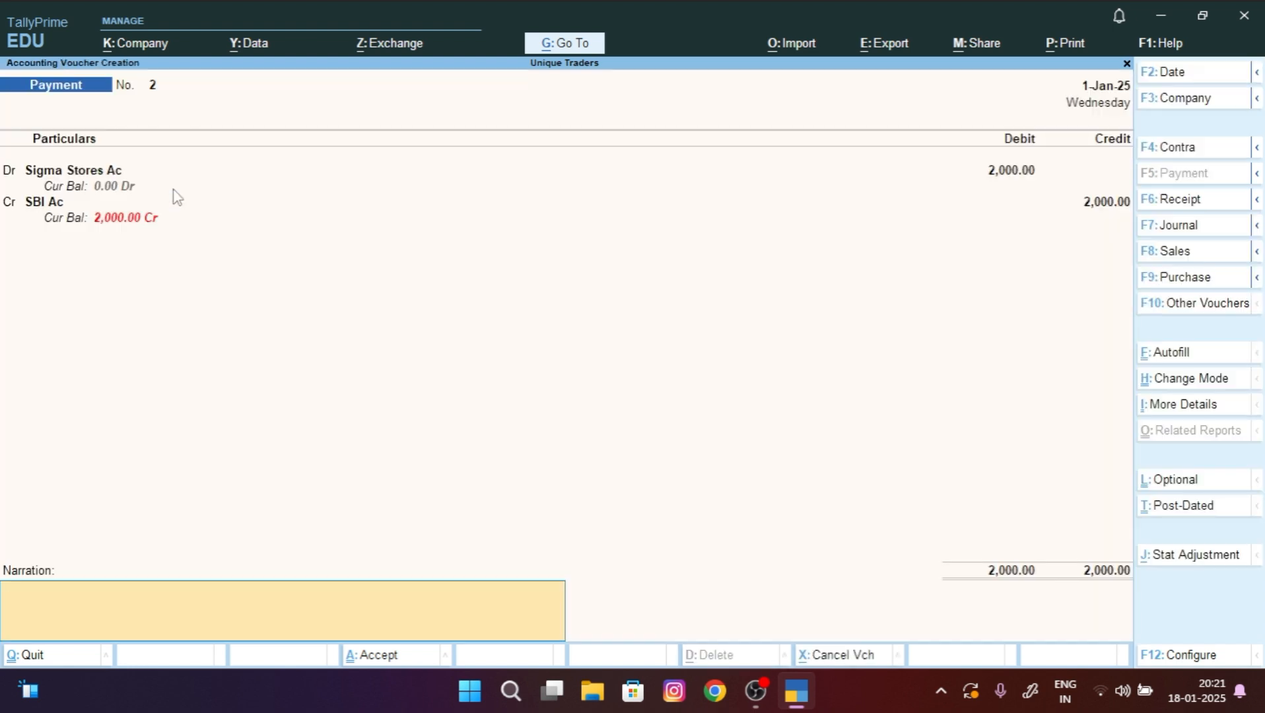
type("being paid to sigma s")
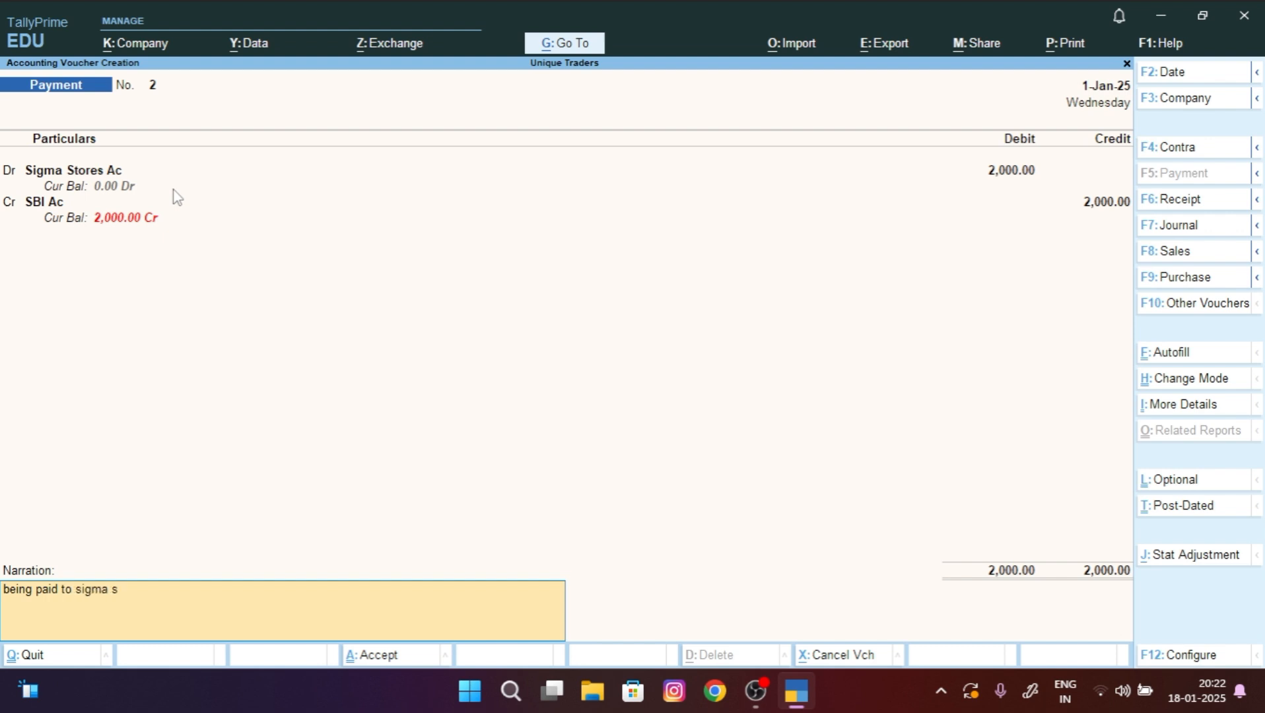
type("tores by cheque")
key("Return")
key("Return")
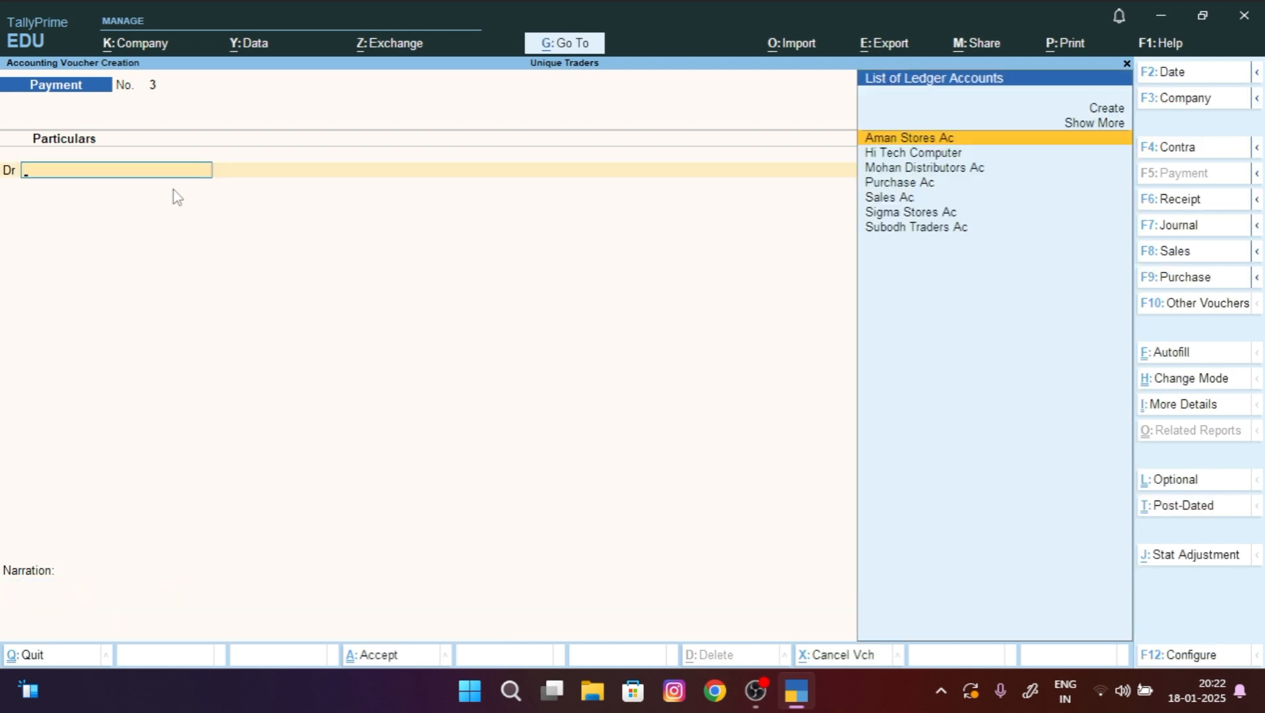